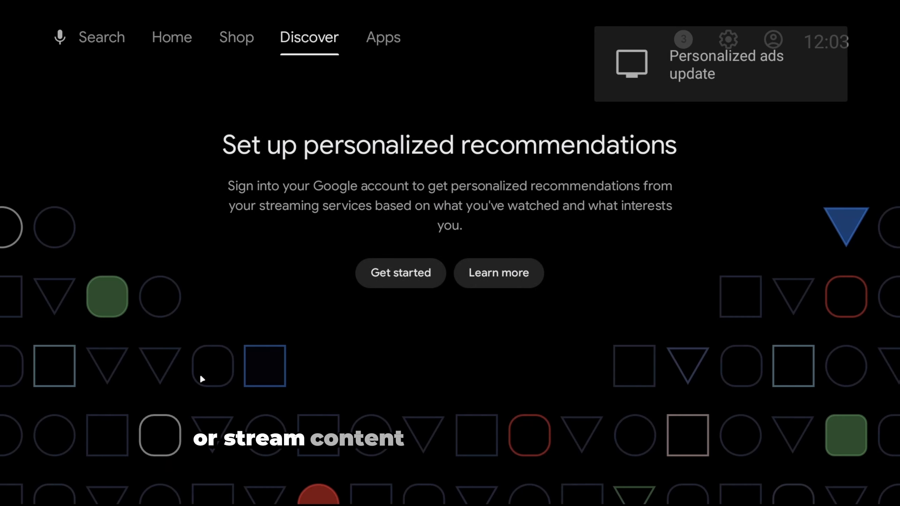
Look through the installed apps on the Apps page of the Android TV home screen, as far as Settings.
key("Right")
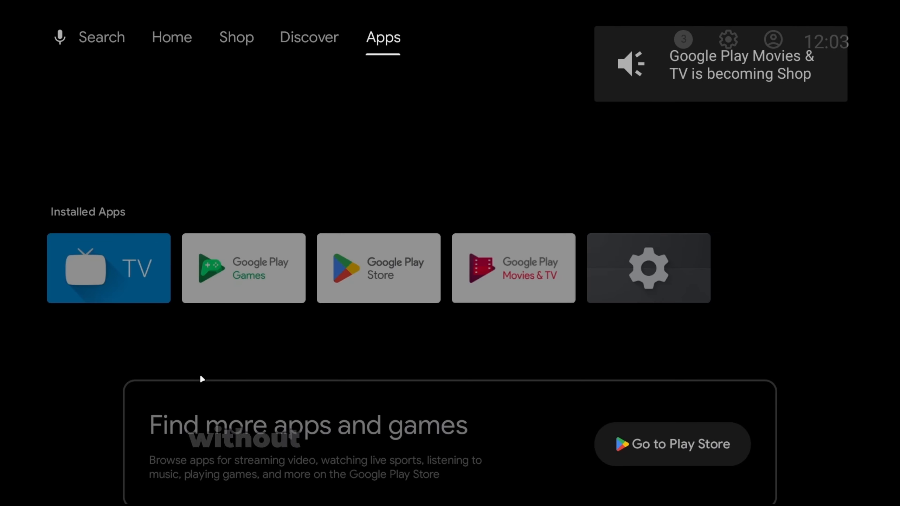
key("Down")
key("Right")
key("Right")
key("Right")
key("Right")
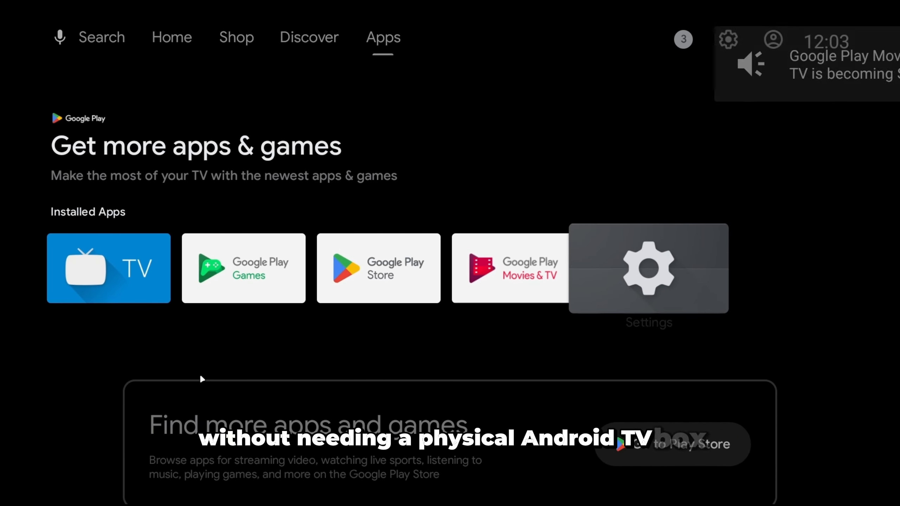
key("Left")
Open the system settings from the top of the Android TV home screen.
key("Right")
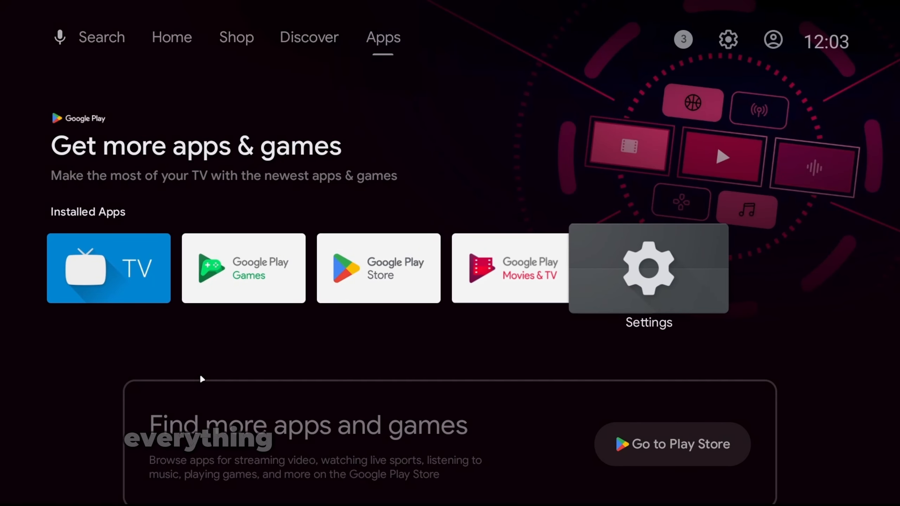
key("Up")
key("Up")
key("Right")
key("Right")
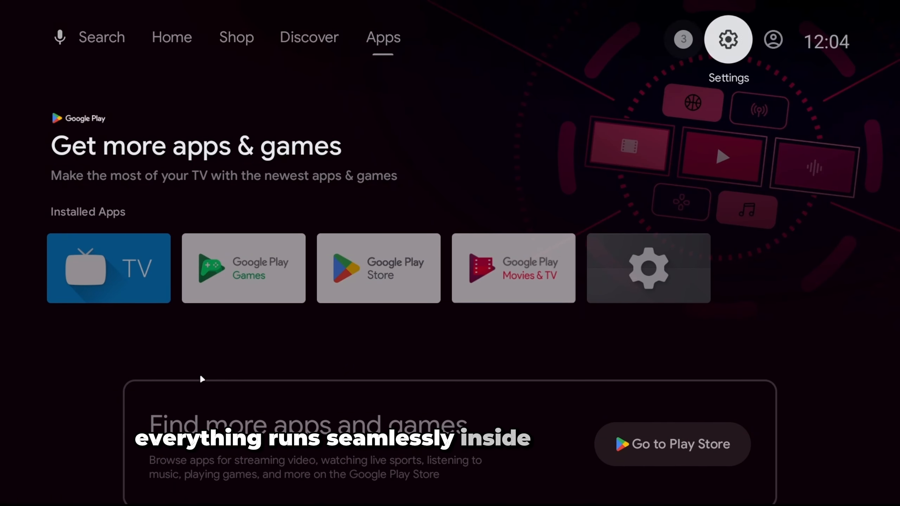
key("Return")
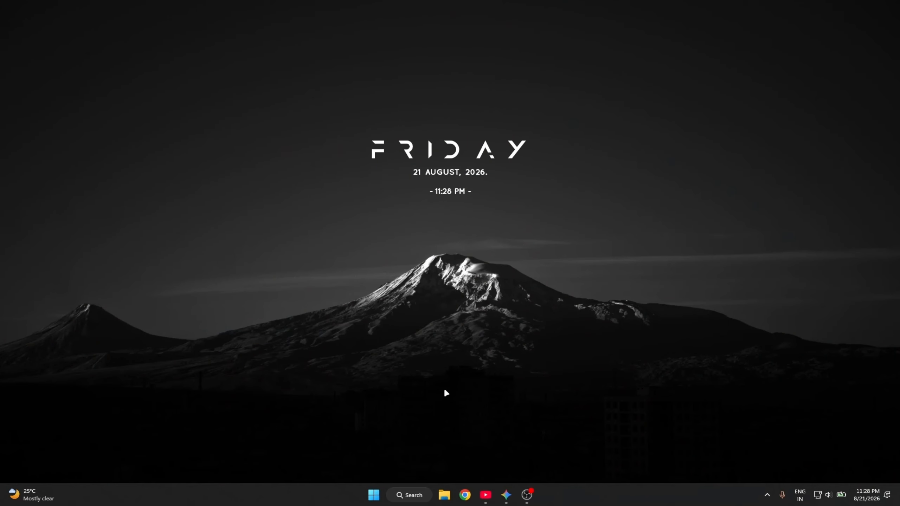
In Chrome, search Google for "android studio download" and open the Android Developers "Download Android Studio & App Tools" result.
left_click(470, 495)
left_click(372, 193)
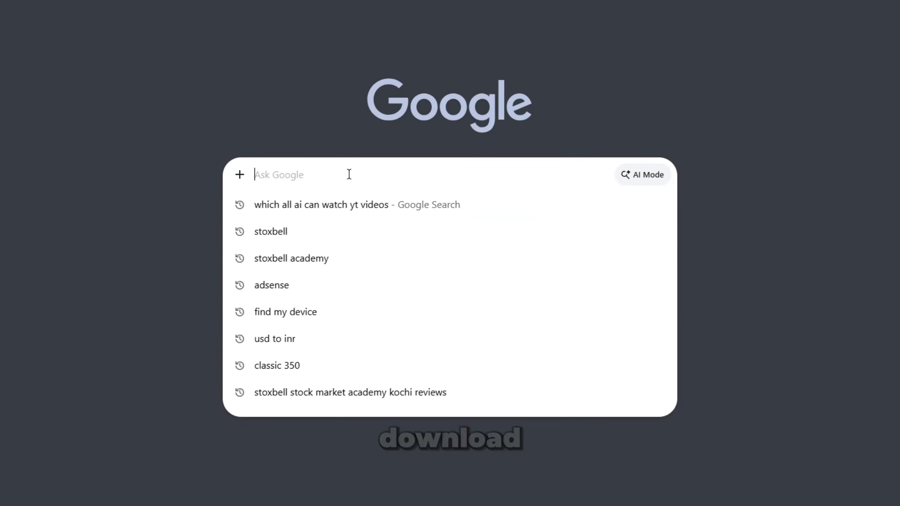
type("android studio downl")
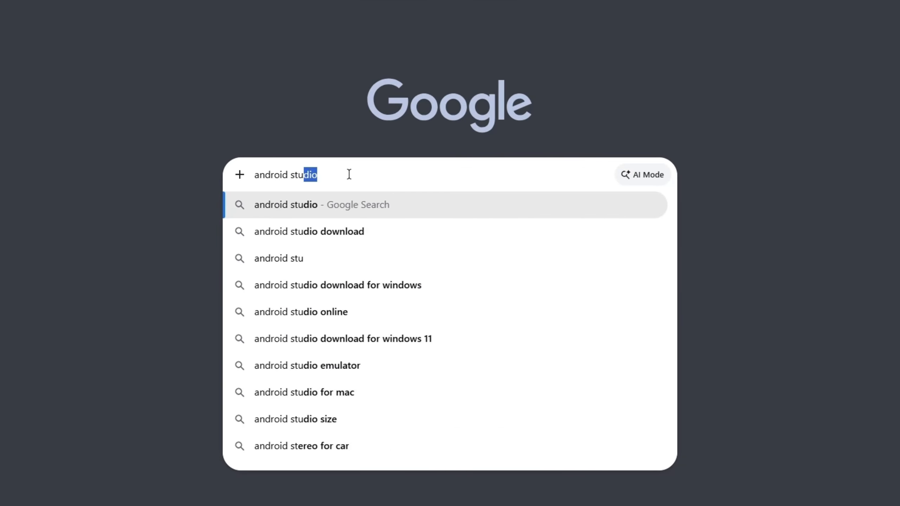
type("oad")
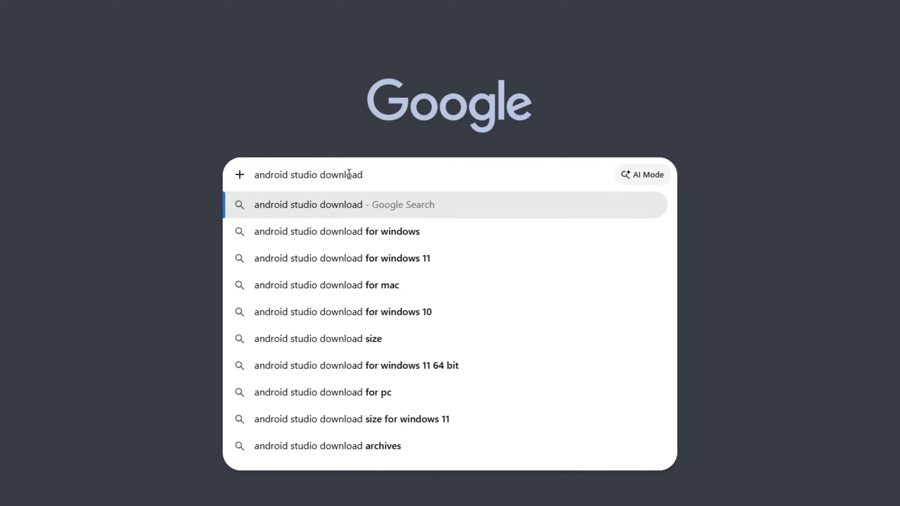
key("Return")
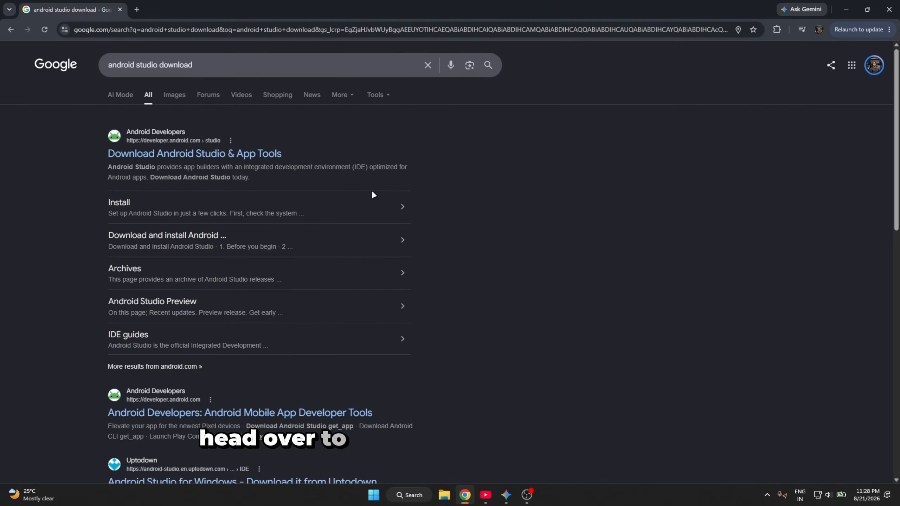
left_click(164, 154)
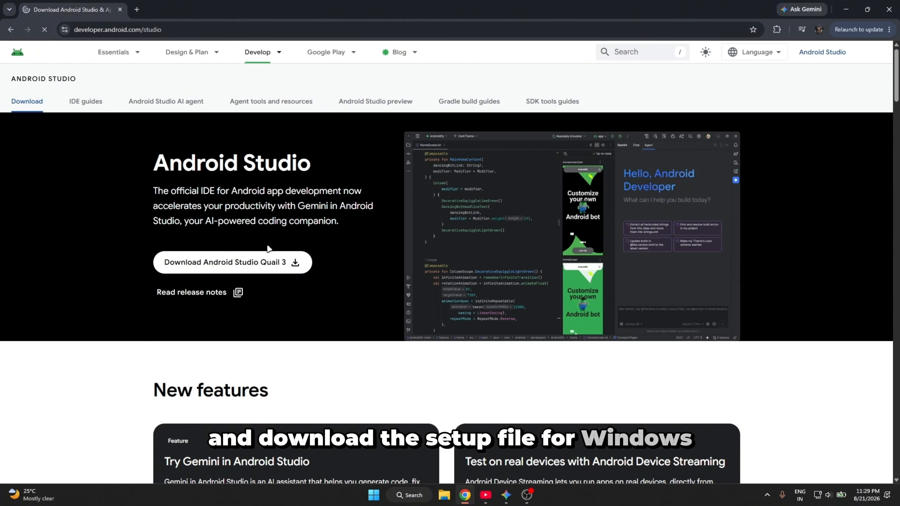
Agree to the terms and conditions and download Android Studio Quail 3 | 2026.1.3 Patch 1 for Windows.
left_click(240, 266)
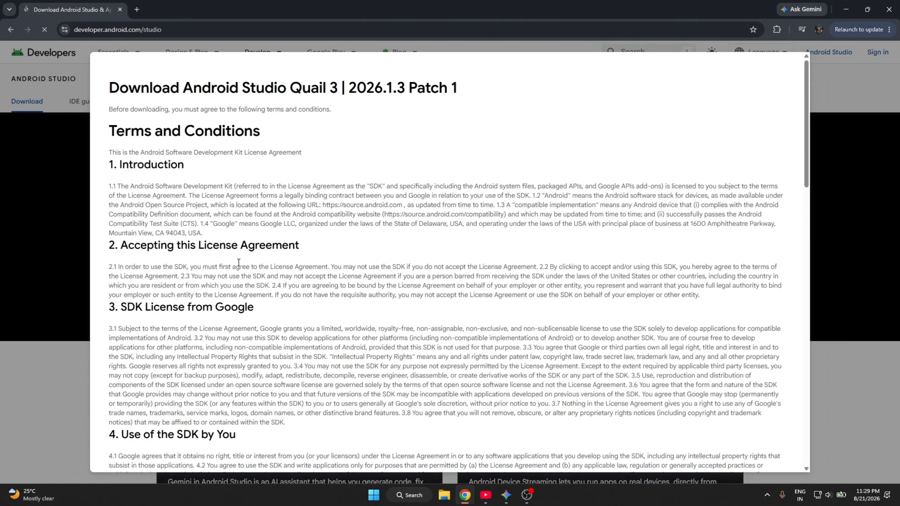
scroll(464, 266, "down", 20)
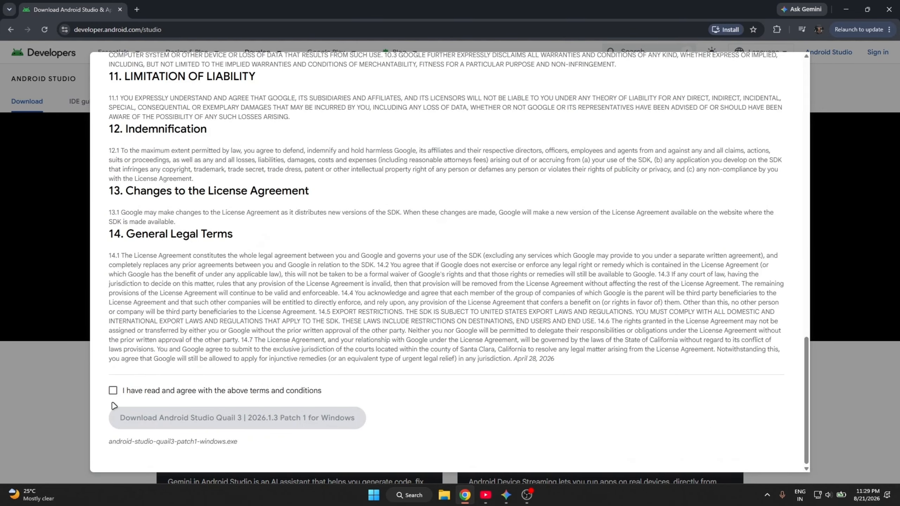
left_click(112, 391)
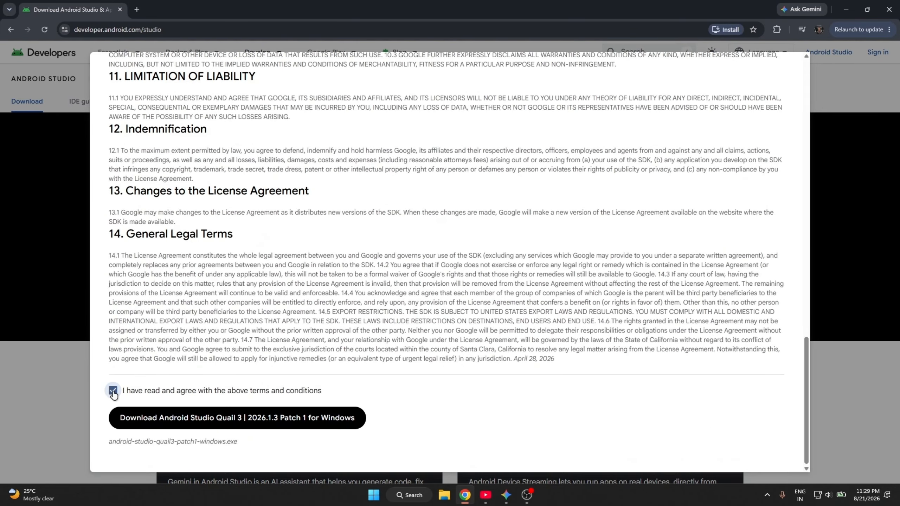
left_click(204, 420)
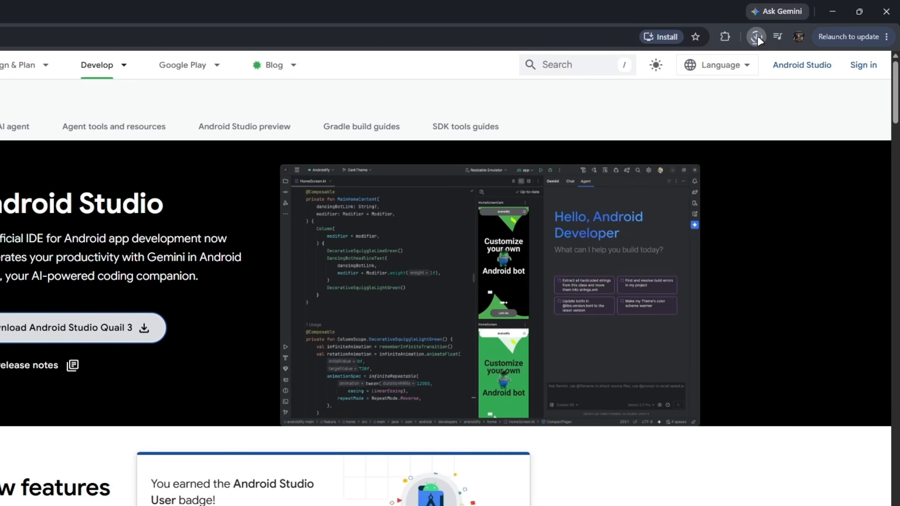
Run the downloaded installer and install Android Studio with Android Virtual Device, keeping the default location and Start Menu folder.
left_click(758, 35)
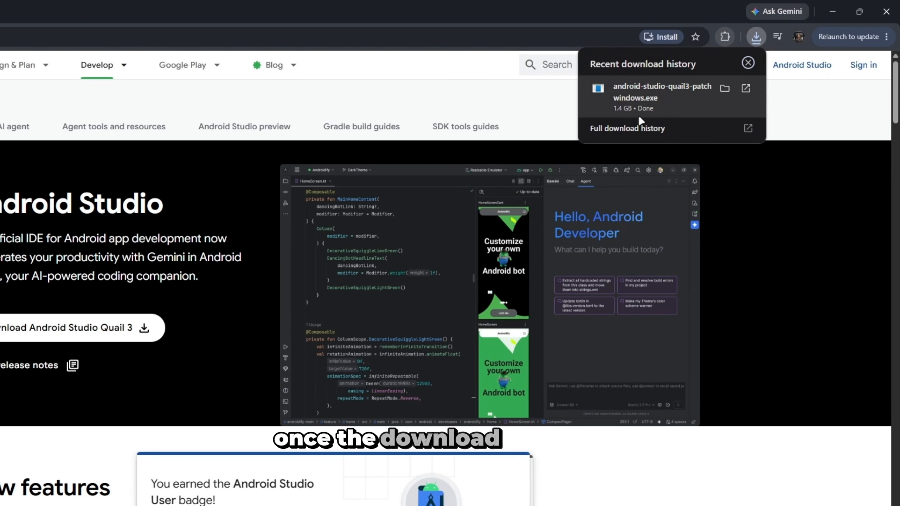
left_click(646, 92)
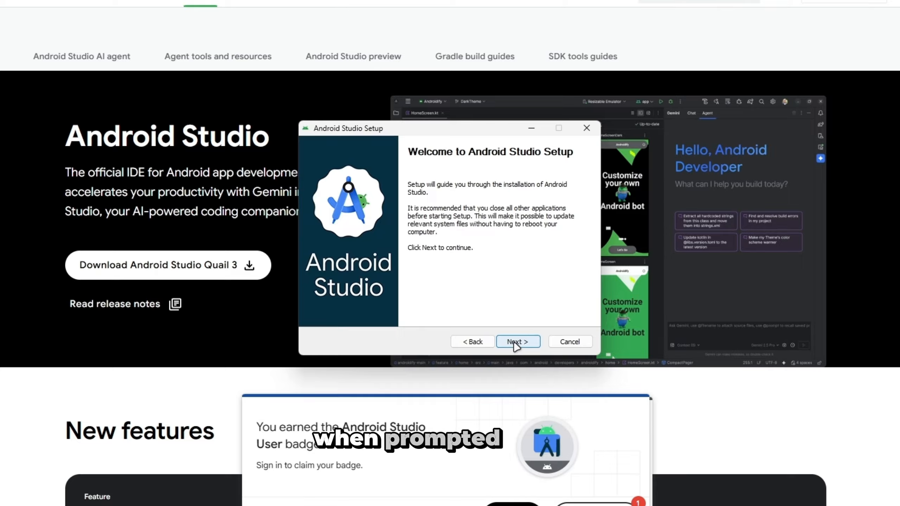
left_click(518, 343)
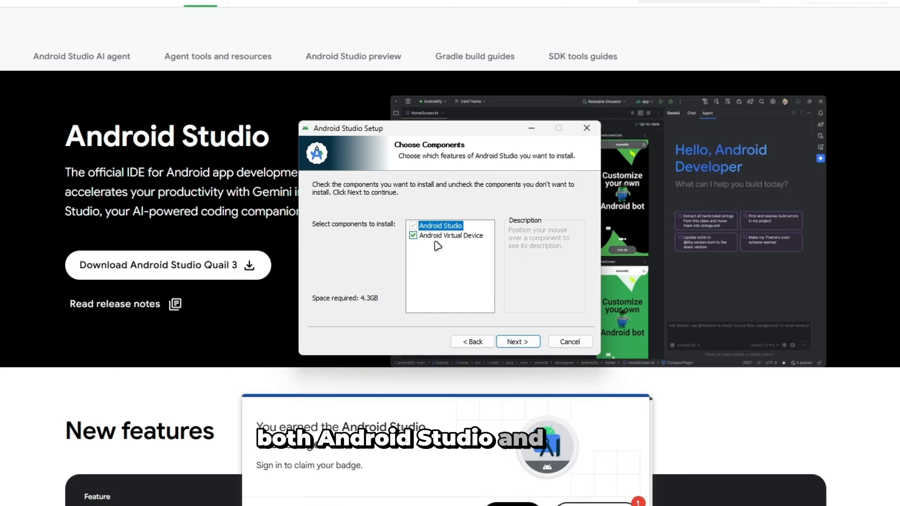
left_click(517, 341)
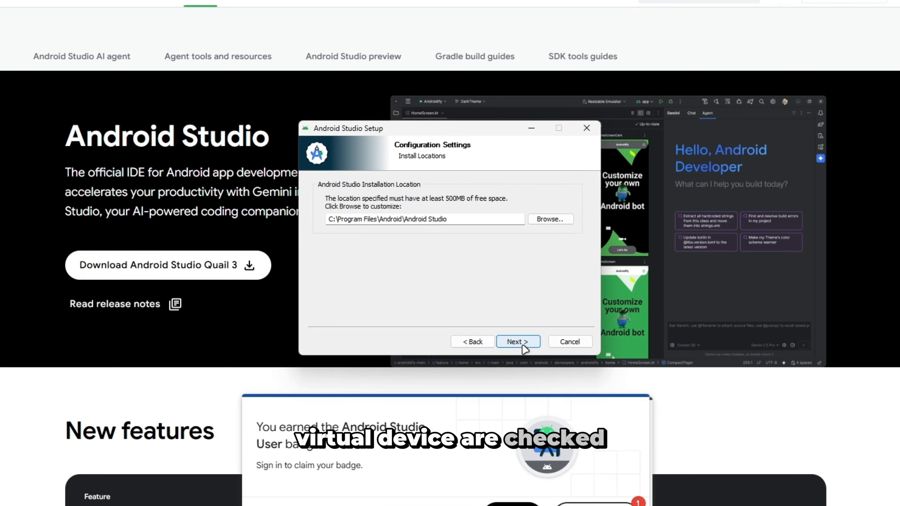
left_click(517, 342)
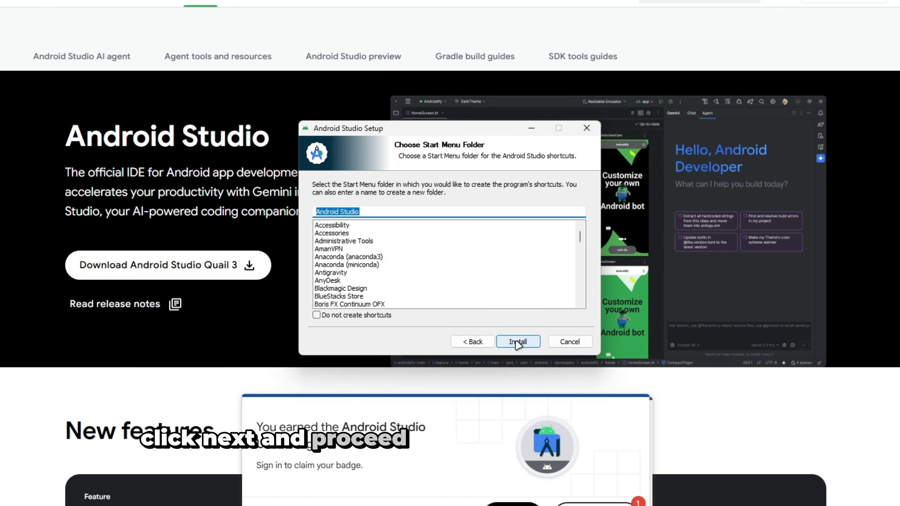
left_click(517, 342)
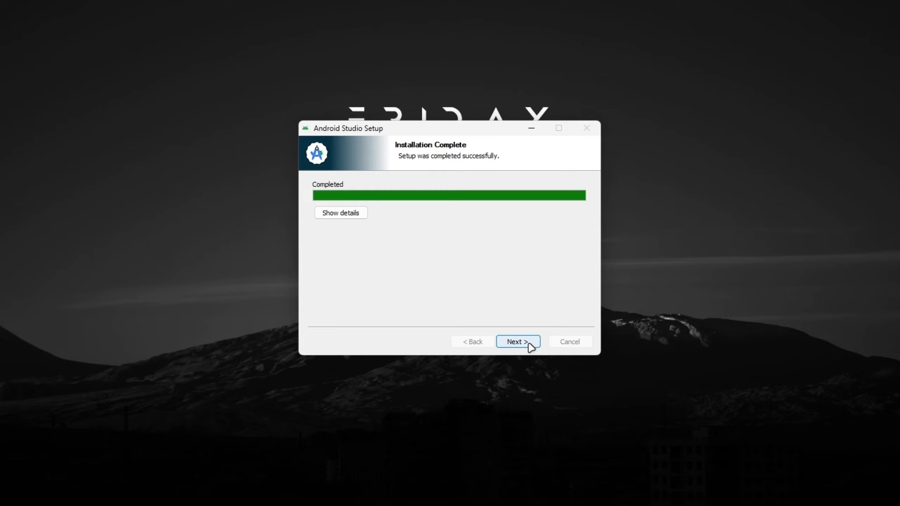
Finish the installation with Start Android Studio enabled, and decline to send usage statistics.
left_click(530, 349)
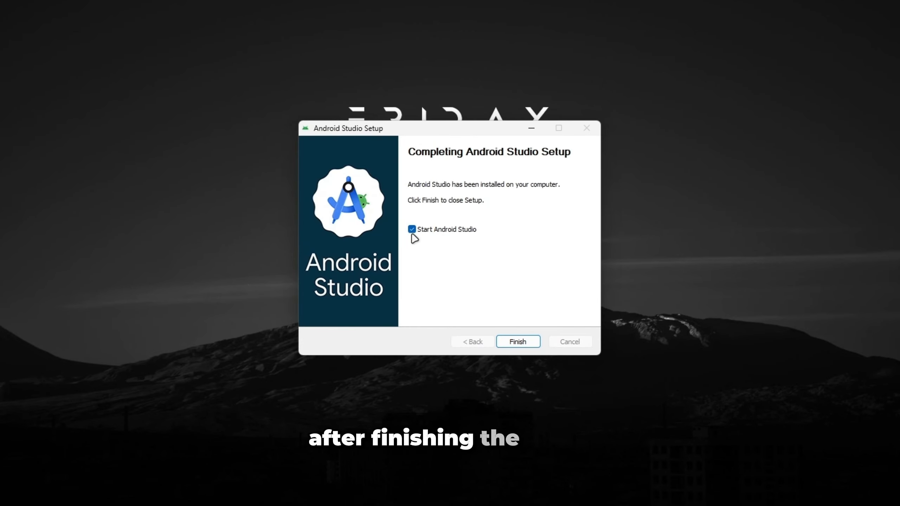
left_click(517, 341)
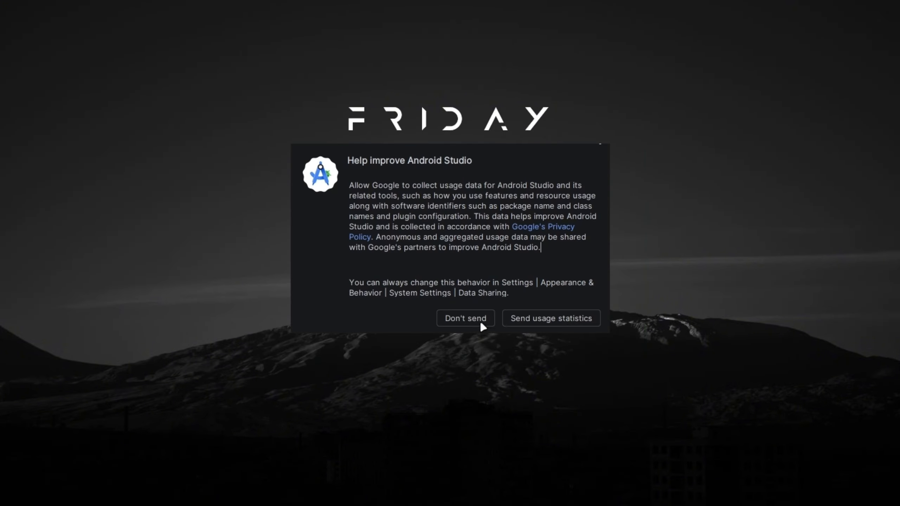
left_click(481, 323)
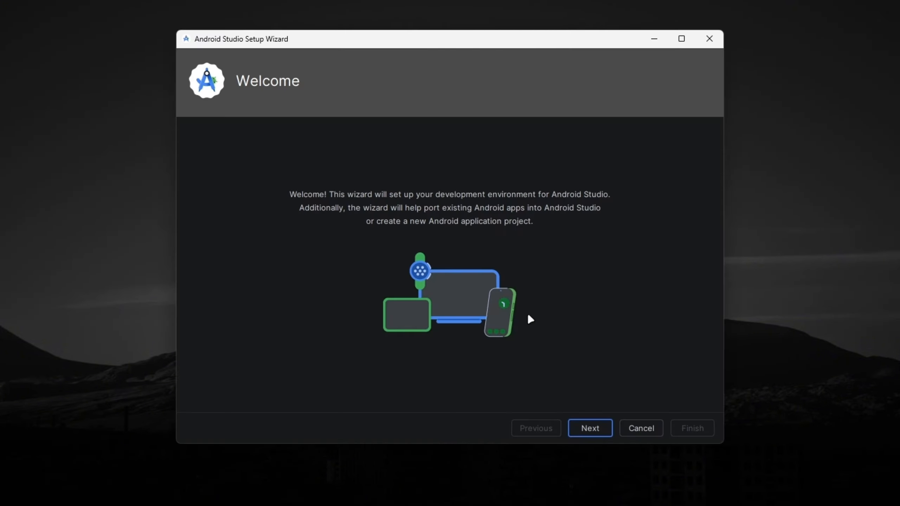
Choose the Standard install type in the Android Studio Setup Wizard.
left_click(595, 429)
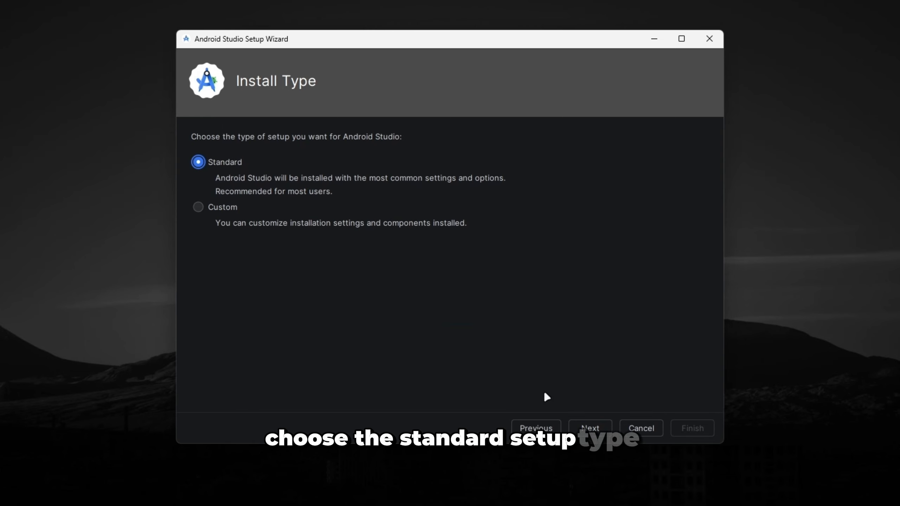
left_click(197, 164)
left_click(598, 428)
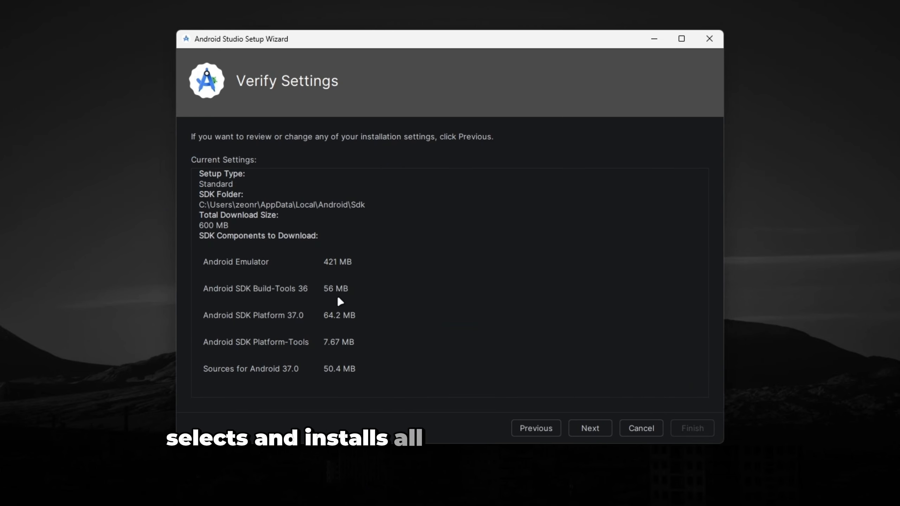
Accept the android-sdk-license, download the SDK components and finish the setup wizard.
left_click(607, 422)
left_click(459, 387)
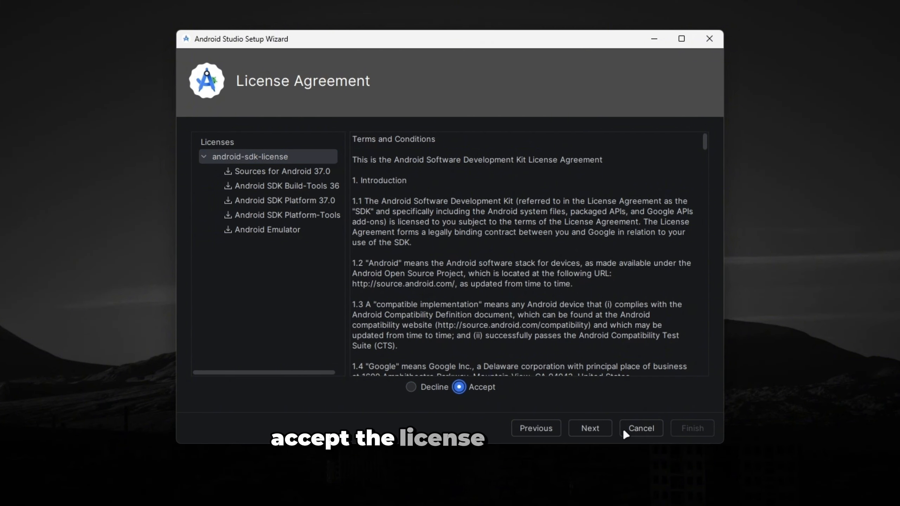
left_click(603, 430)
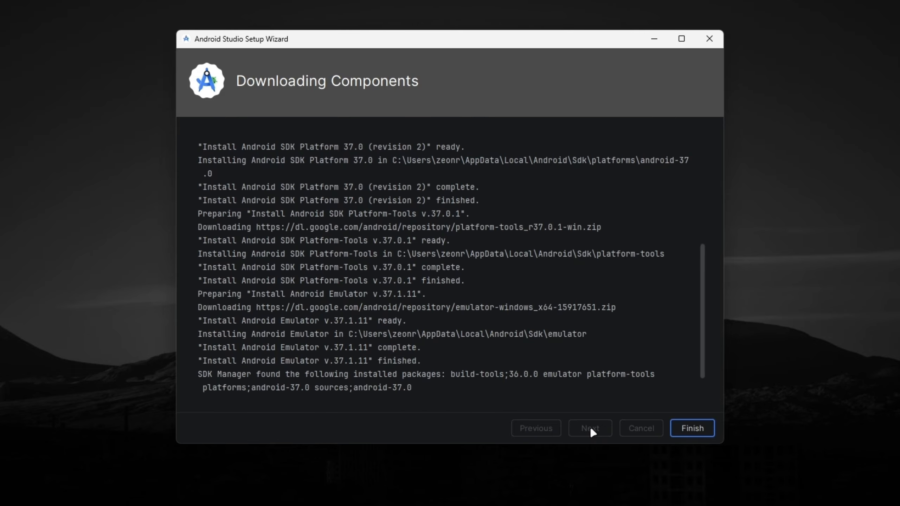
left_click(691, 429)
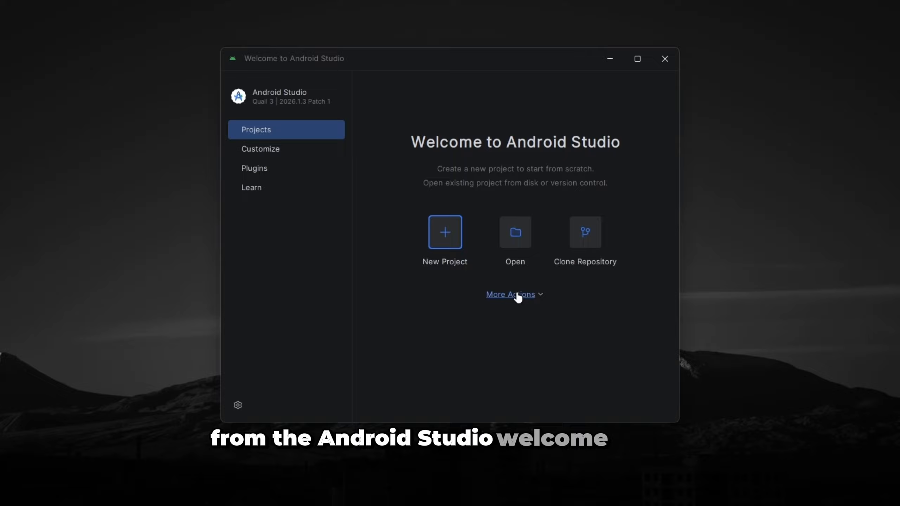
Start creating a virtual device in the Virtual Device Manager, allowing adb.exe access to public and private networks.
left_click(517, 296)
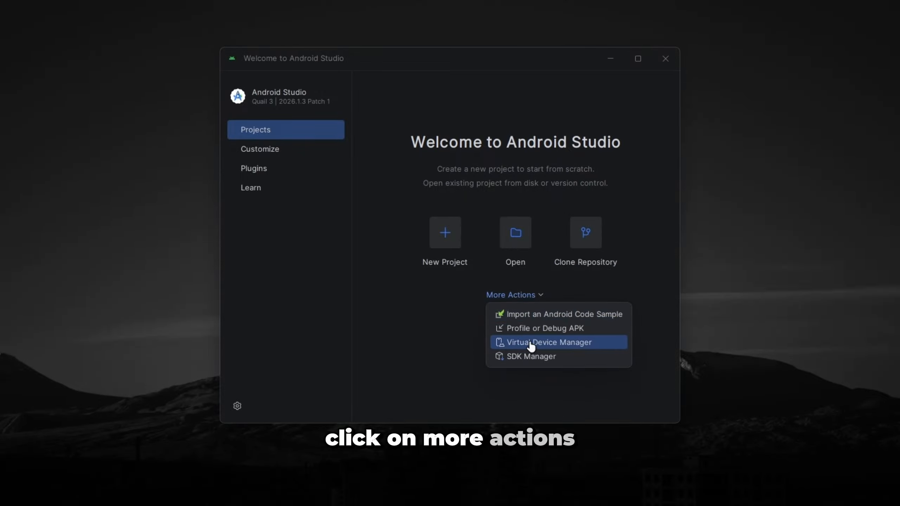
left_click(546, 342)
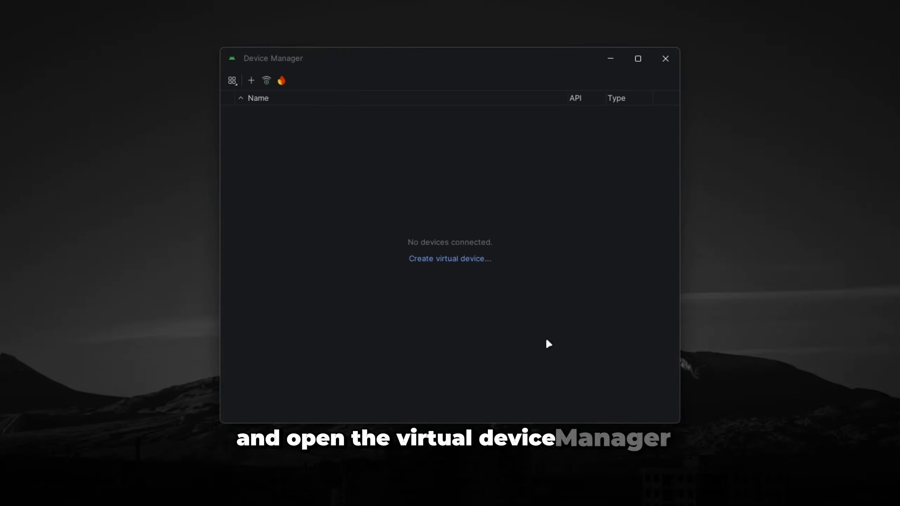
left_click(457, 261)
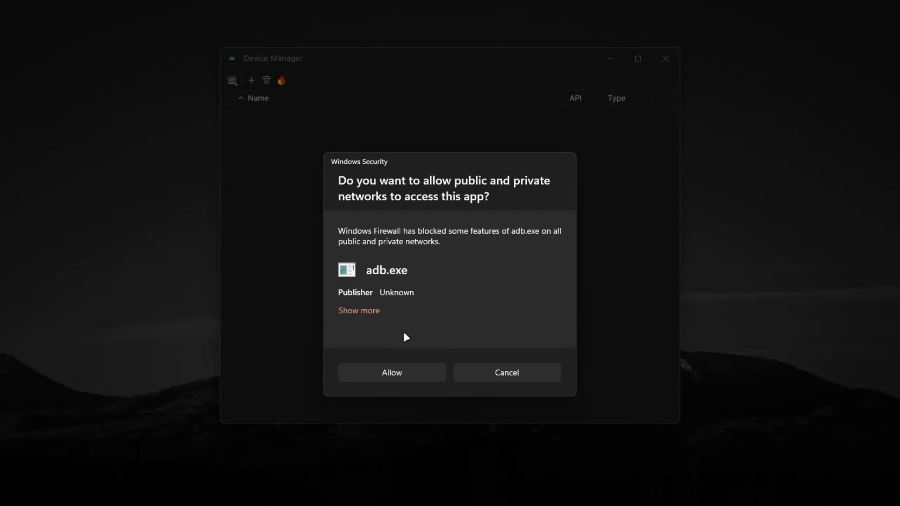
left_click(400, 374)
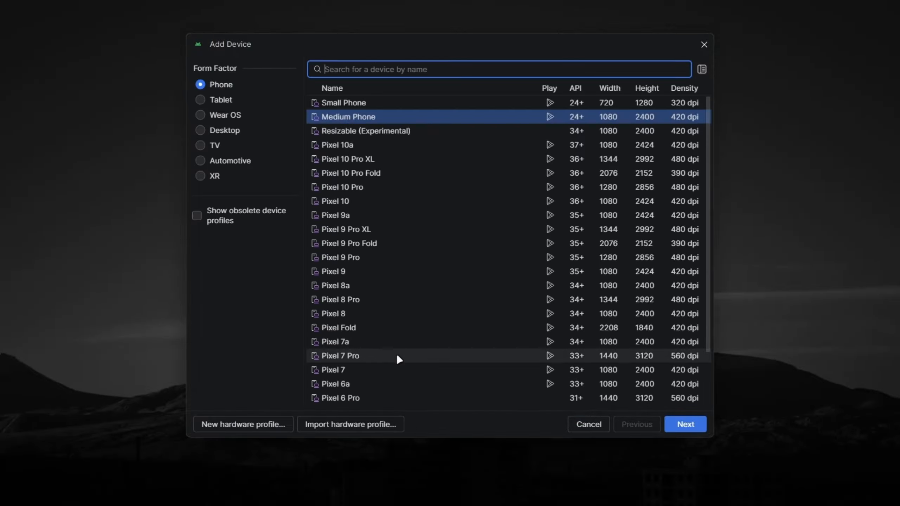
Select the TV form factor with the Television (1080p) profile and proceed to the system image selection.
left_click(200, 146)
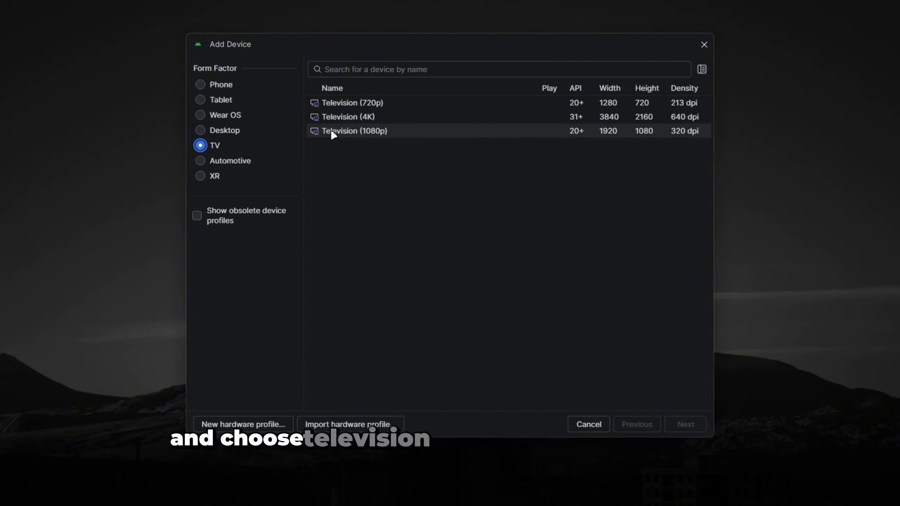
left_click(357, 132)
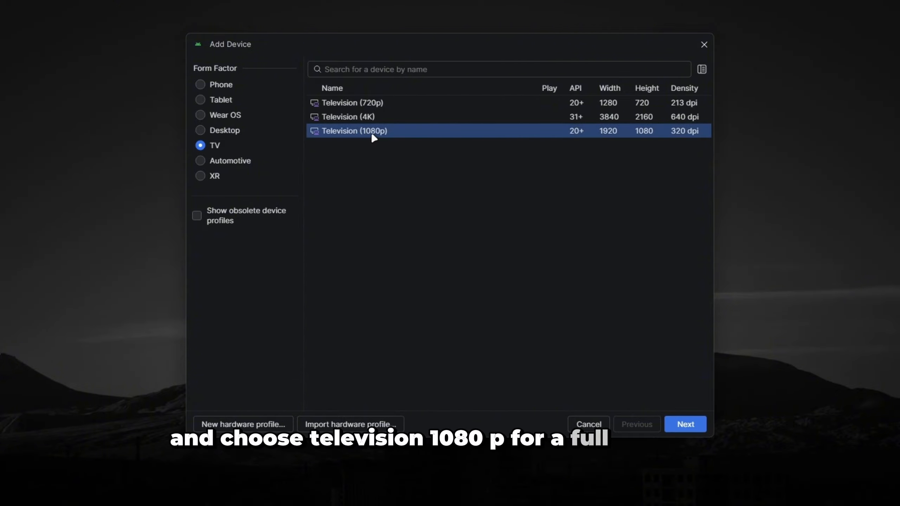
left_click(690, 421)
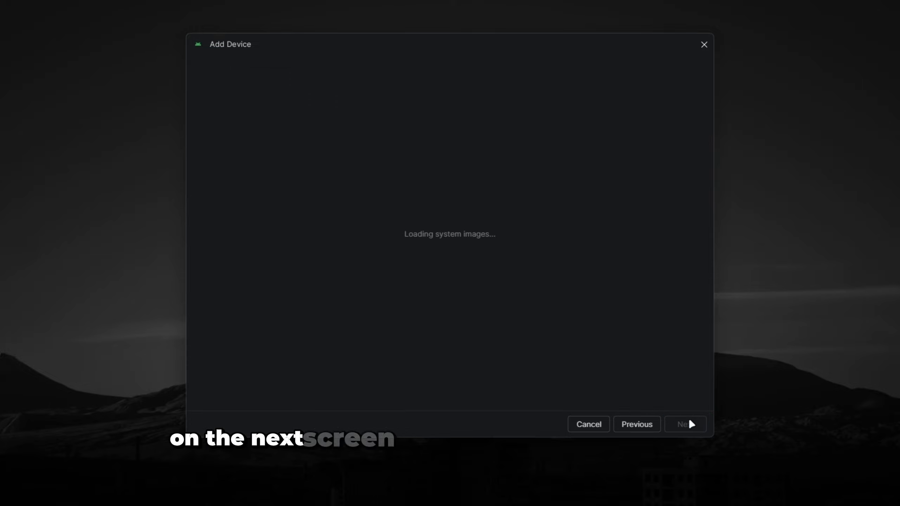
Name the virtual device AndroidTV.
left_click_drag(275, 131, 197, 130)
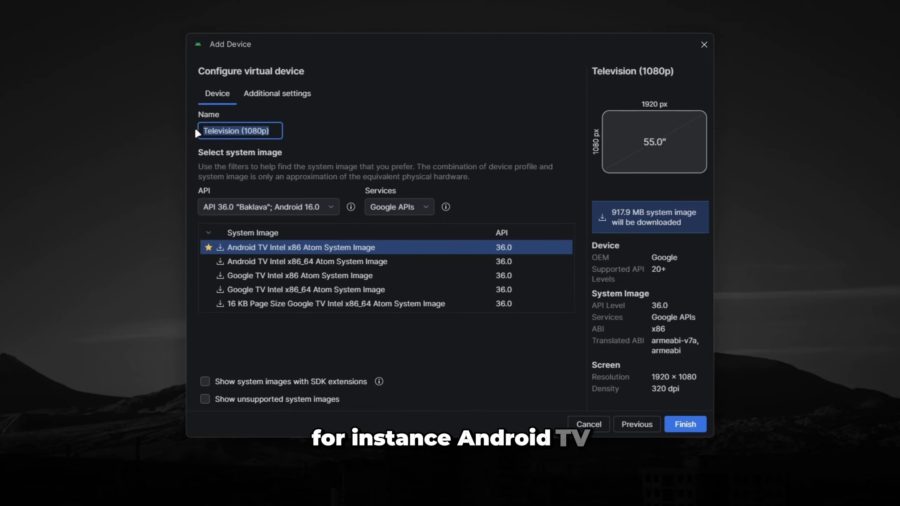
type("Androi")
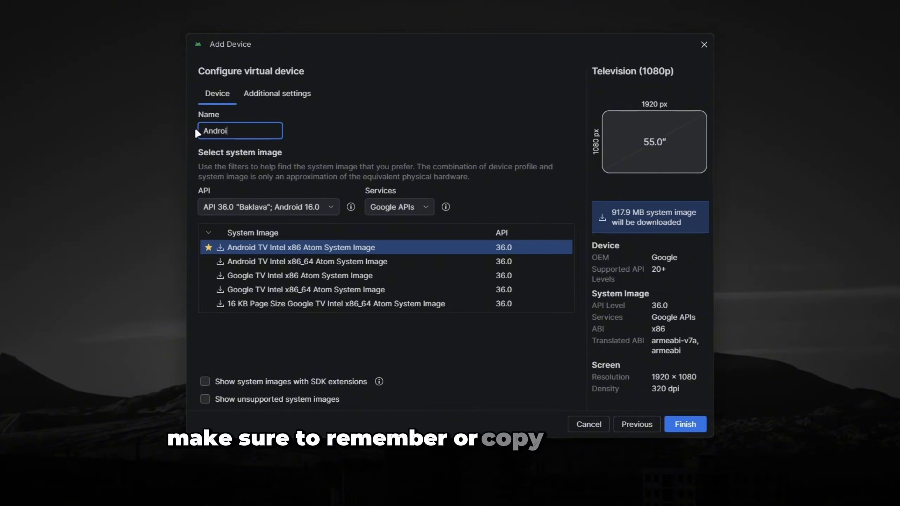
type("dTV")
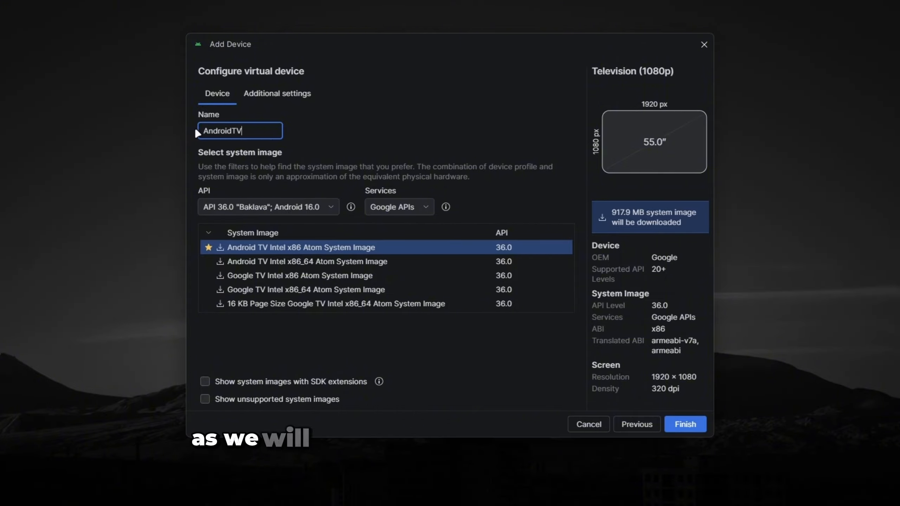
Choose API 36.0 "Baklava"; Android 16.0 and download the Android TV Intel x86_64 Atom System Image for the device.
left_click(280, 206)
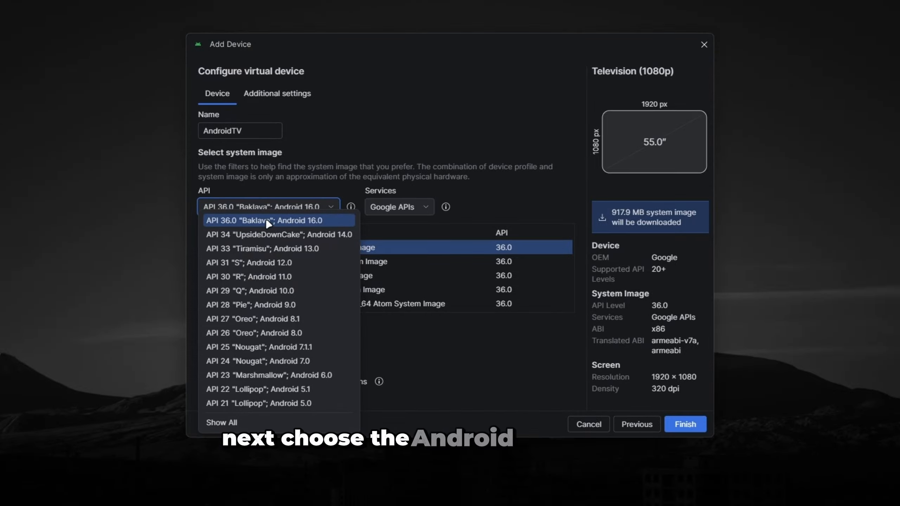
left_click(291, 221)
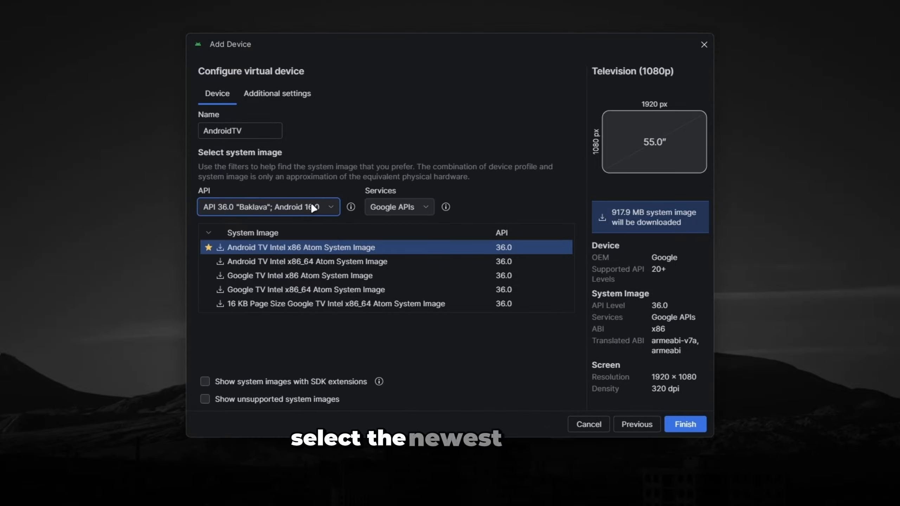
left_click(221, 261)
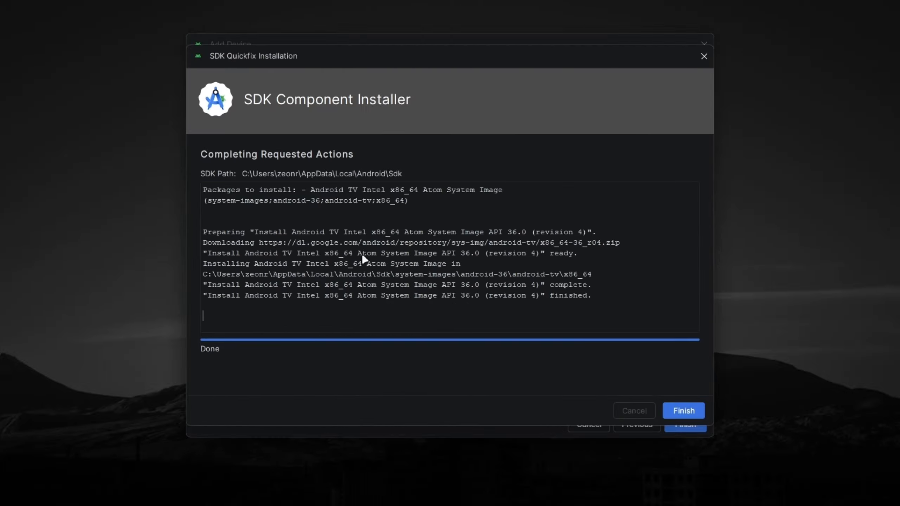
left_click(684, 411)
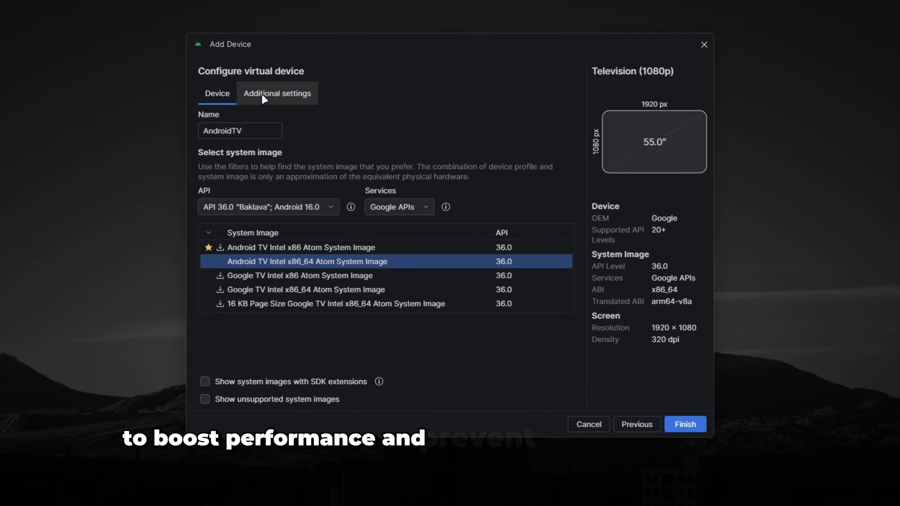
Set the virtual device's default boot to Cold in its additional settings.
left_click(281, 102)
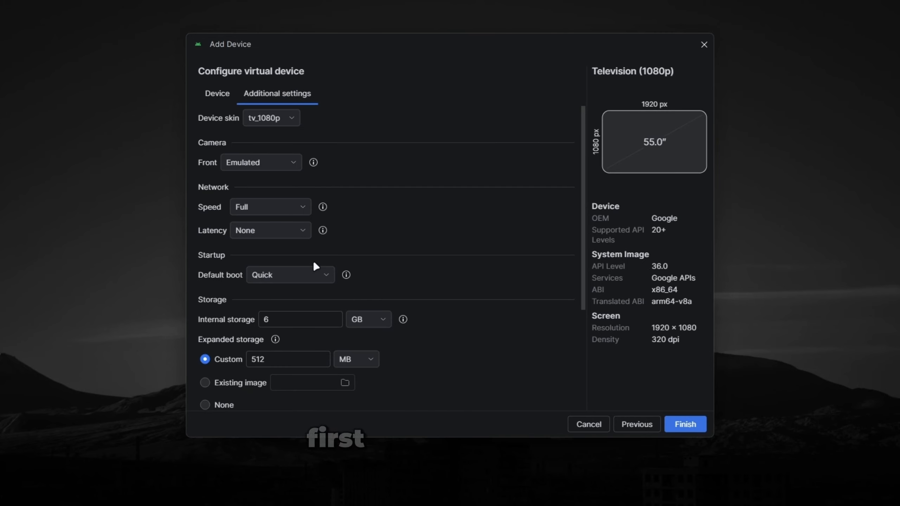
left_click(289, 275)
left_click(288, 293)
scroll(441, 399, "down", 4)
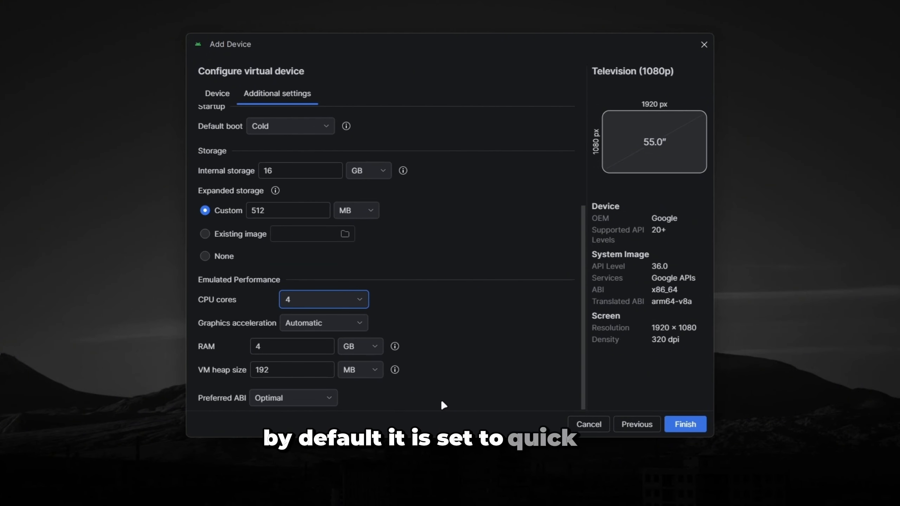
scroll(441, 400, "up", 3)
scroll(442, 405, "down", 2)
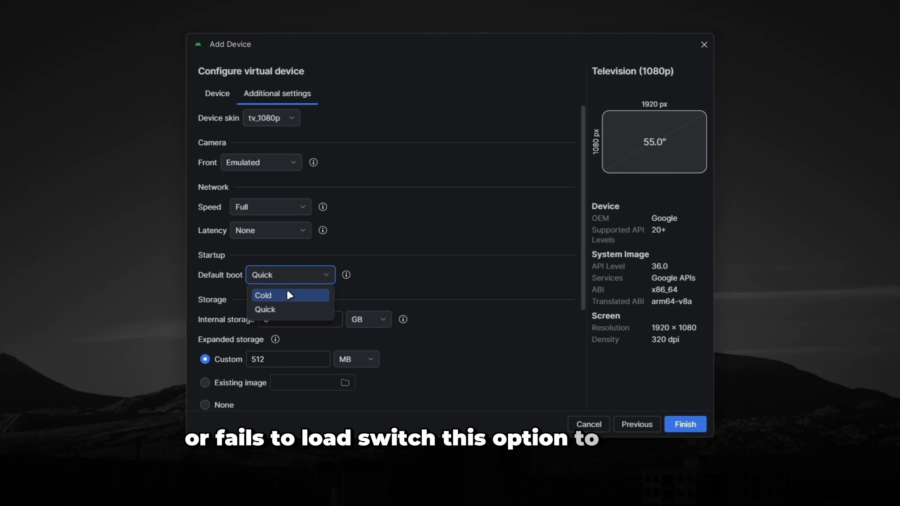
left_click(272, 294)
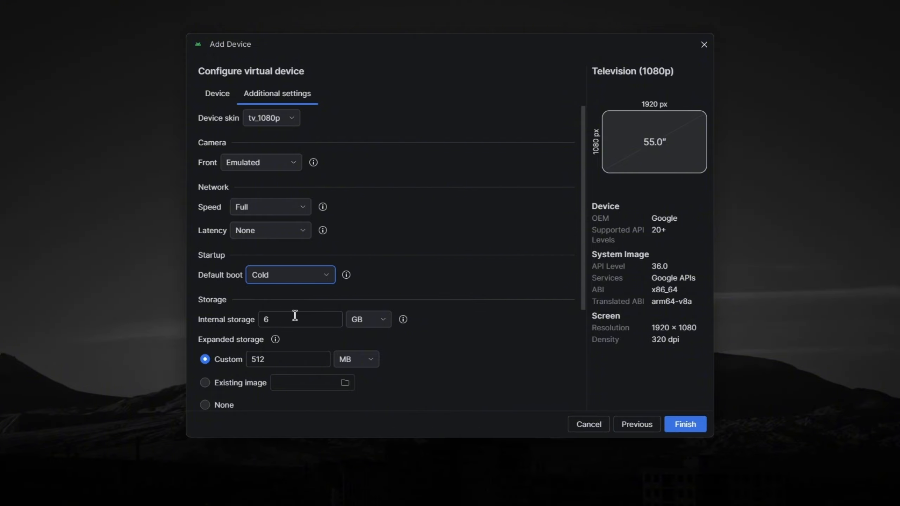
Set the virtual device's internal storage to 16 GB.
left_click(282, 316)
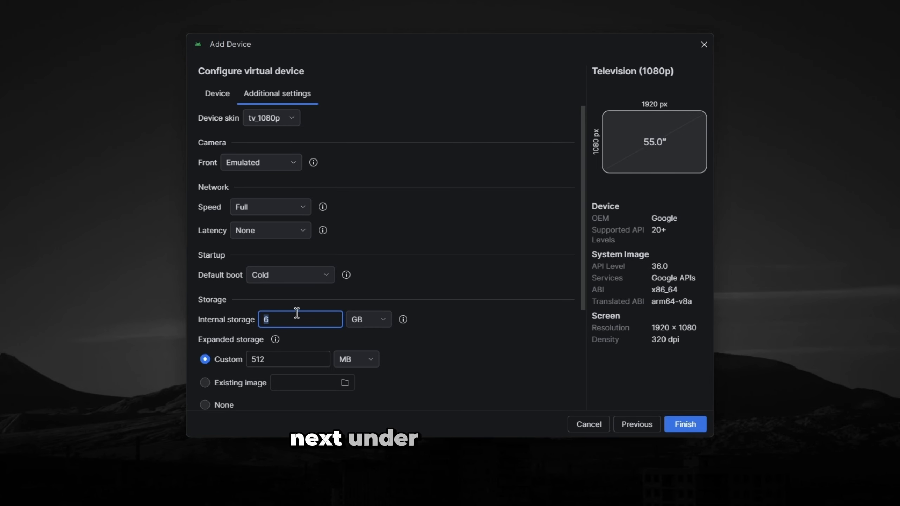
type("8")
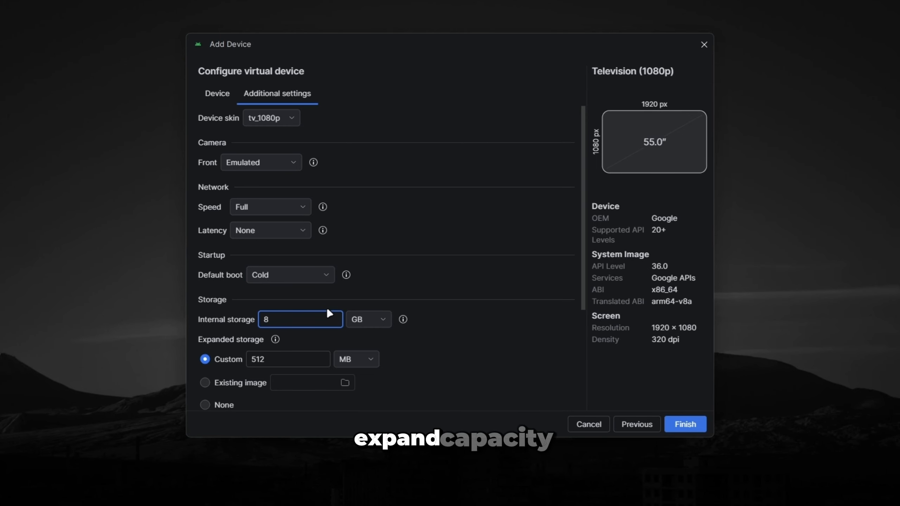
key("BackSpace")
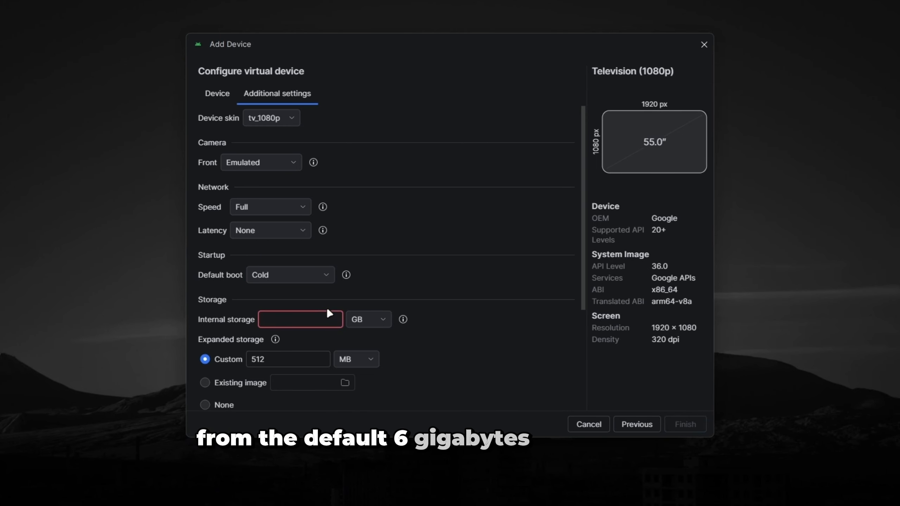
type("16")
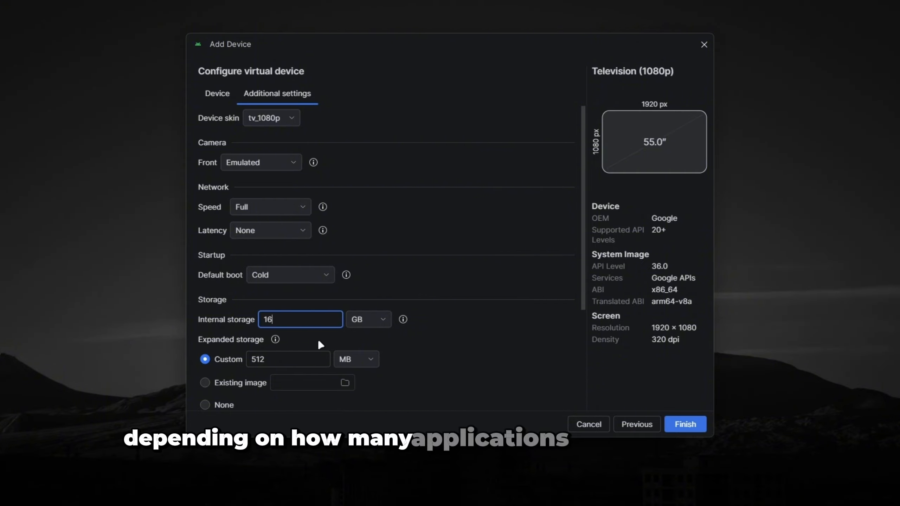
Allocate 4 CPU cores and 4 GB of RAM to the virtual device and finish creating it.
scroll(439, 379, "down", 6)
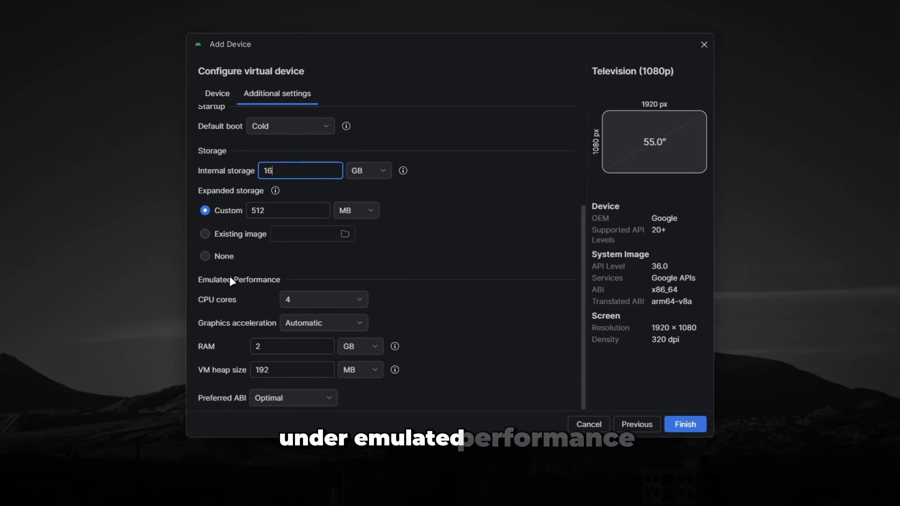
left_click(323, 301)
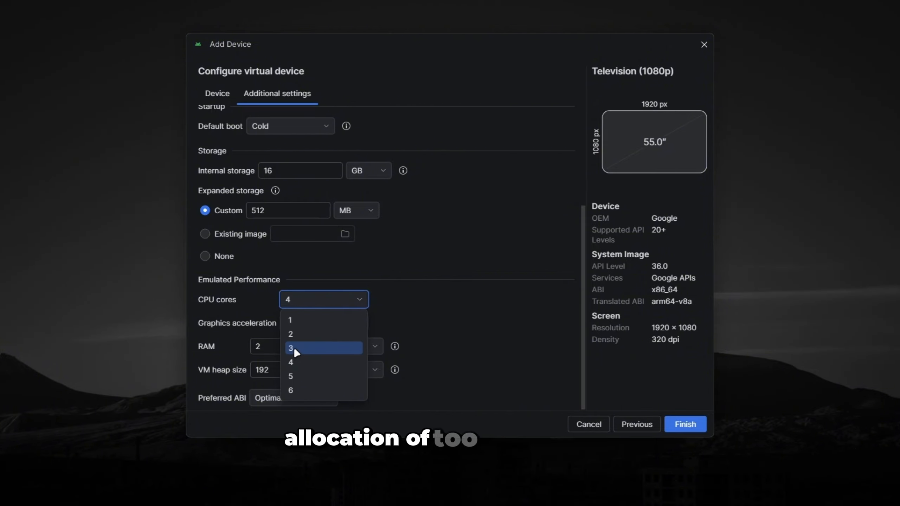
left_click(299, 359)
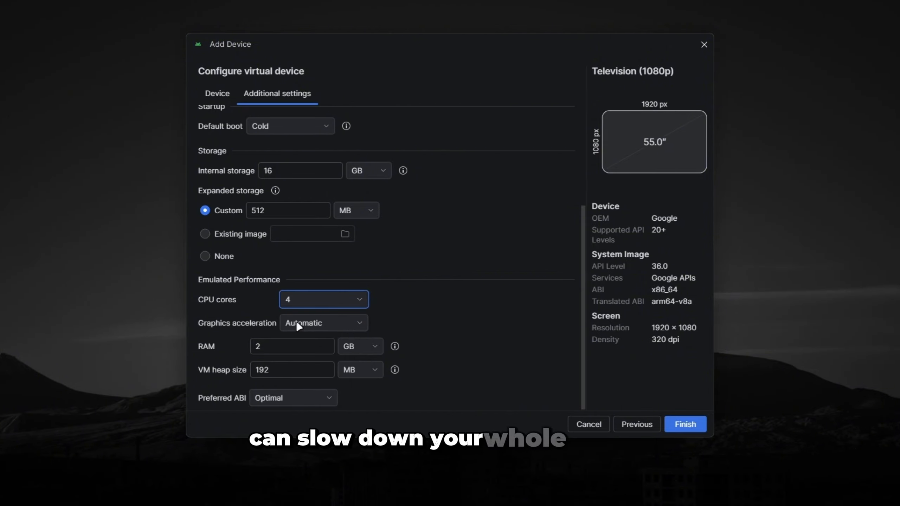
double_click(274, 349)
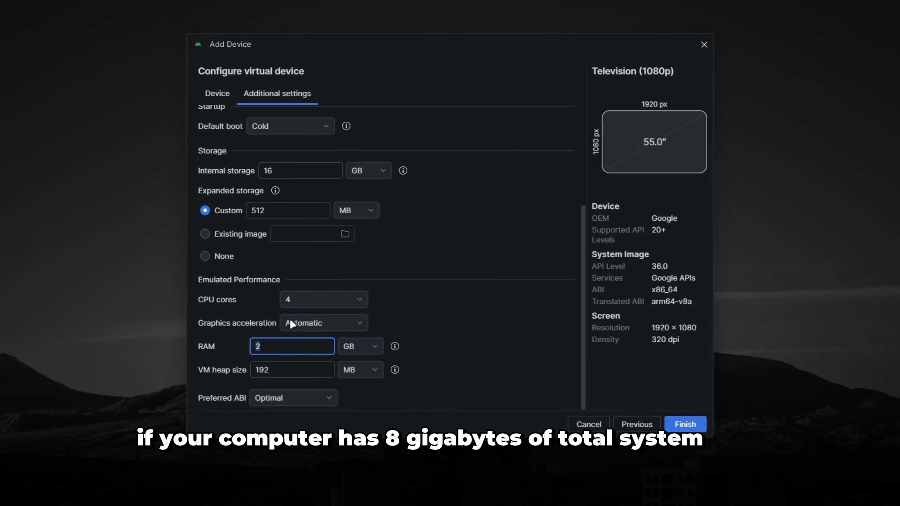
type("4")
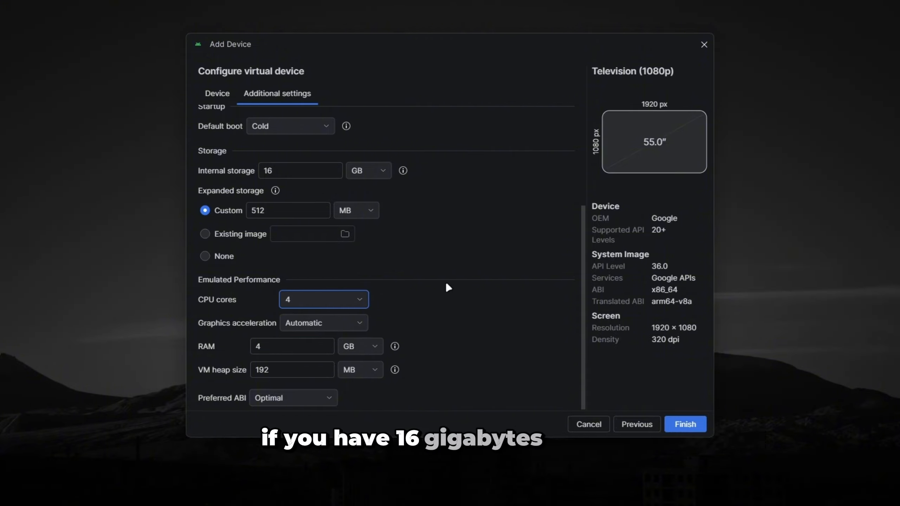
left_click(684, 425)
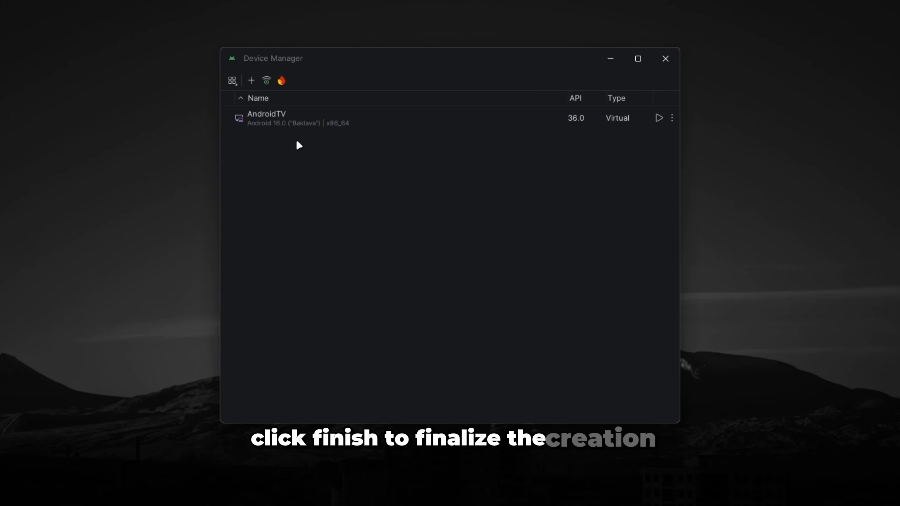
Launch the AndroidTV virtual device and go to the Apps page of its home screen.
left_click(658, 117)
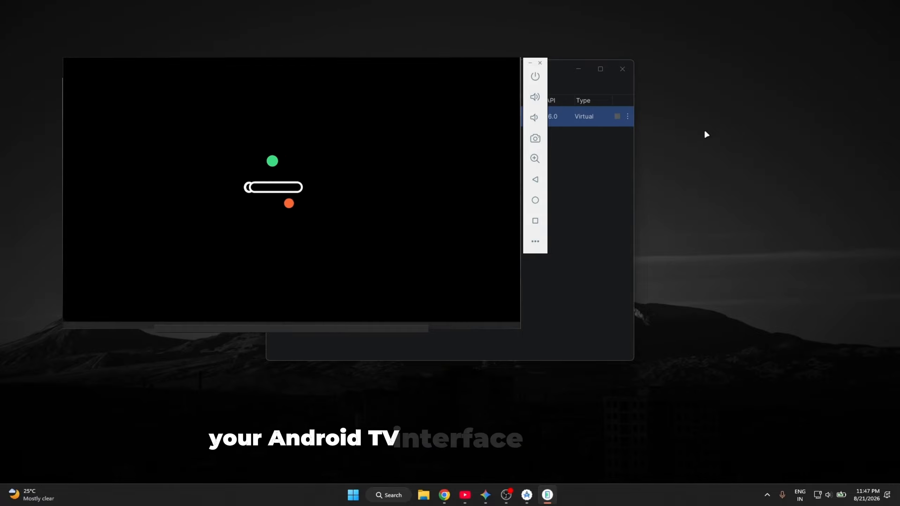
left_click_drag(391, 75, 492, 115)
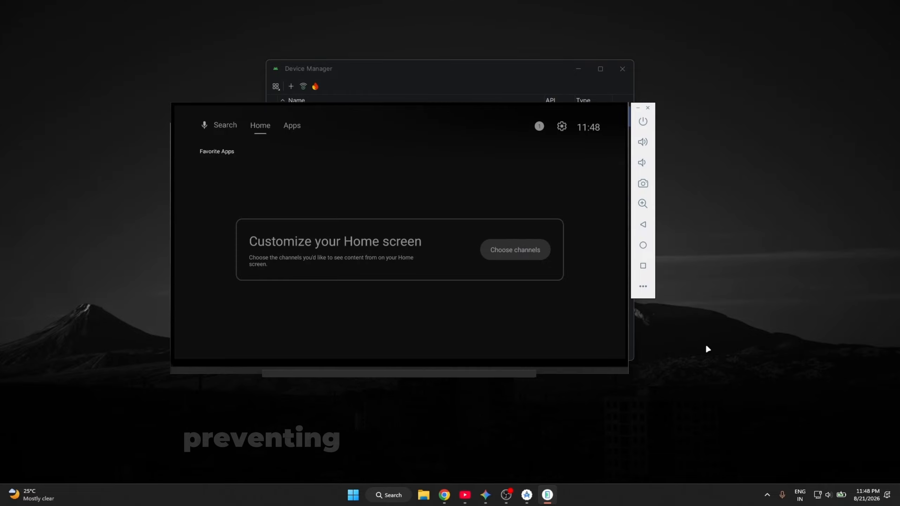
key("Up")
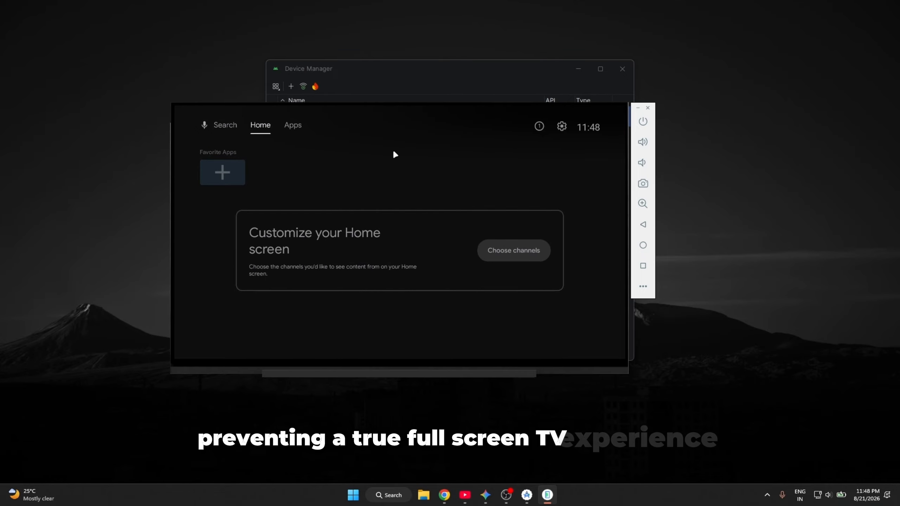
key("Right")
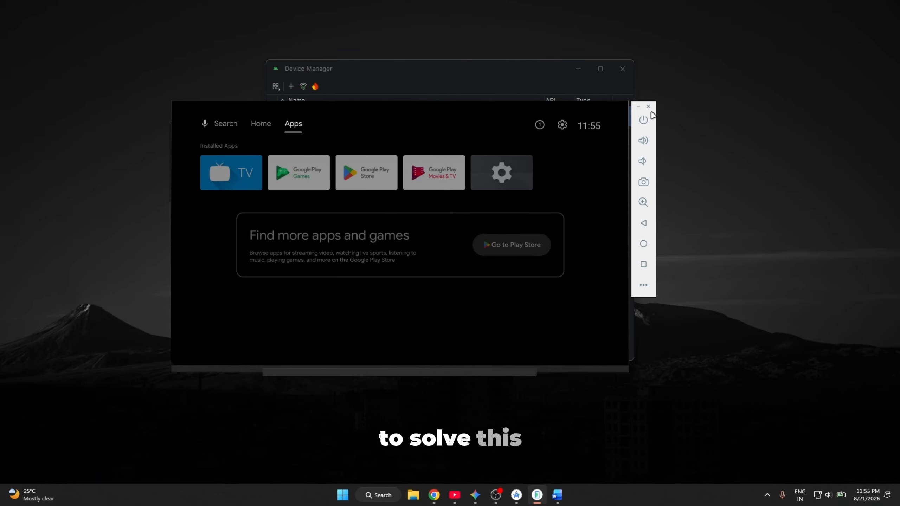
Power off the Android TV screen and close the emulator.
left_click(644, 120)
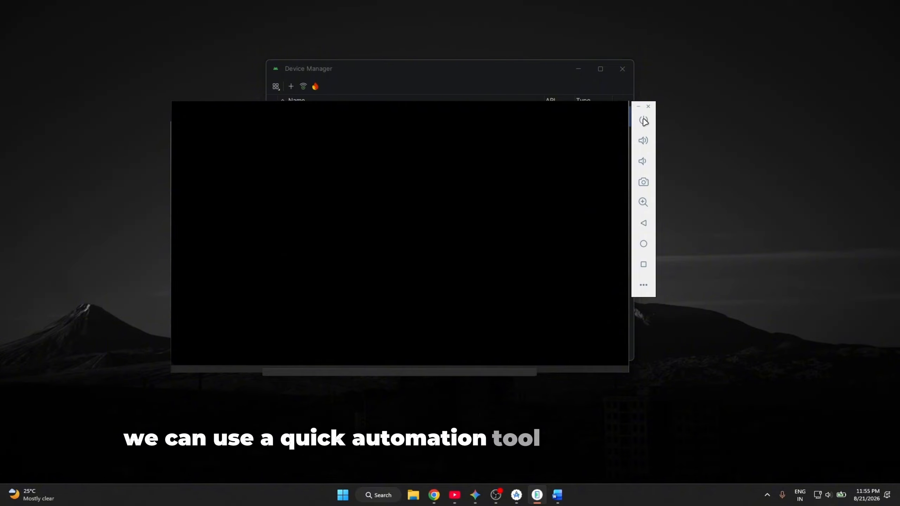
left_click(649, 106)
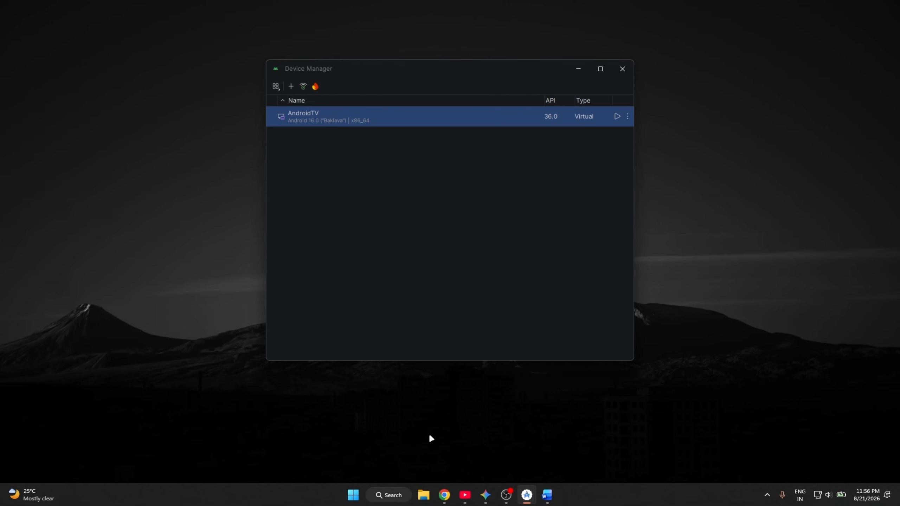
Switch to Chrome and search Google for "autohotkey download" in a new tab.
left_click(445, 494)
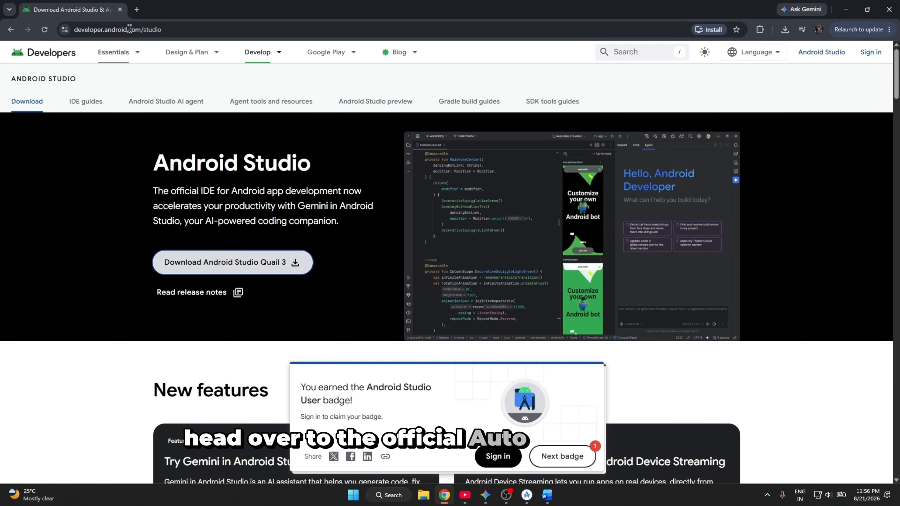
left_click(136, 11)
left_click(398, 191)
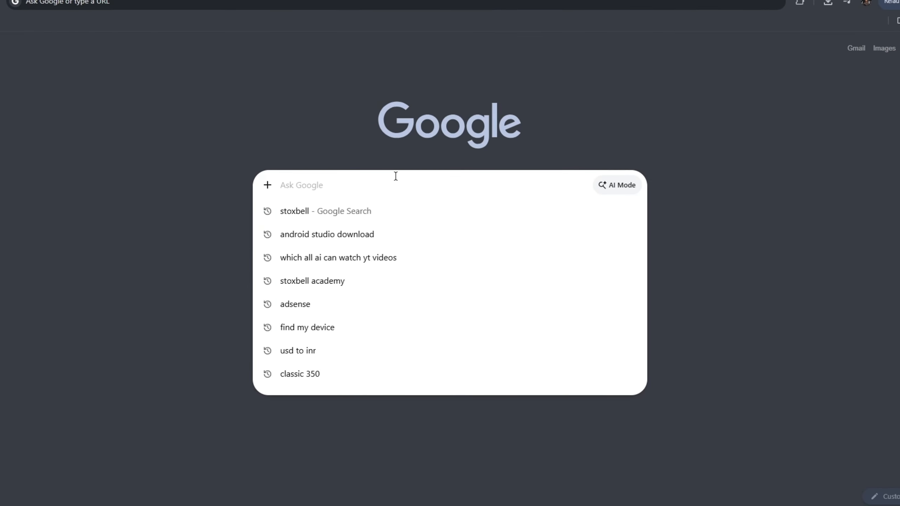
type("autohotkey downl")
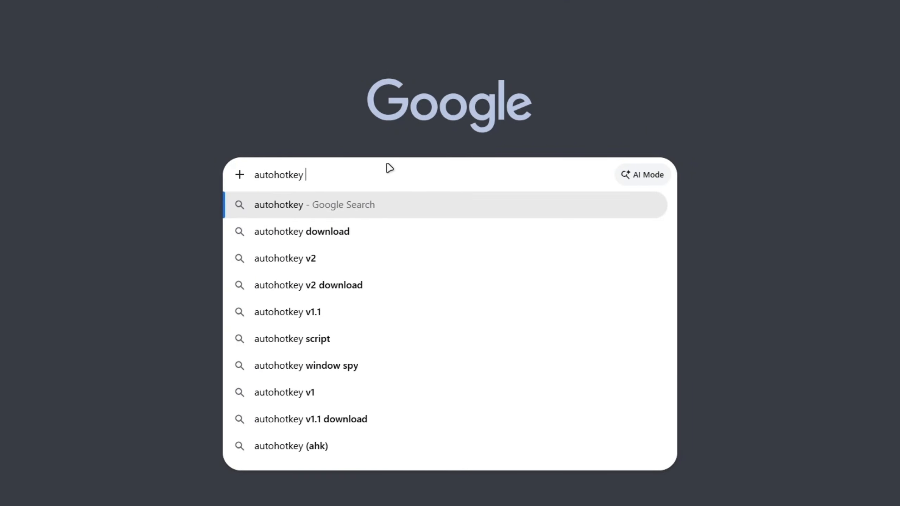
type("oad")
key("Return")
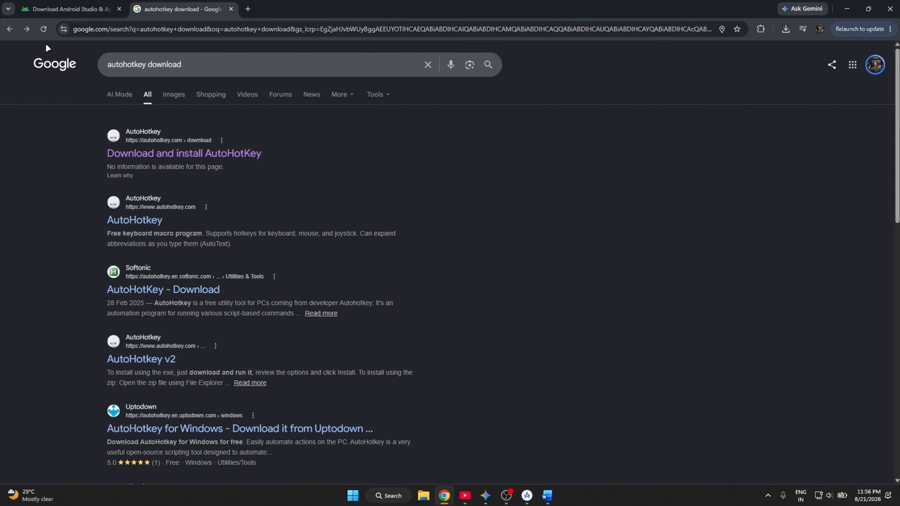
Download AutoHotkey v2.0 from the official autohotkey.com site and run AutoHotkey_2.0.26_setup.exe.
left_click(149, 222)
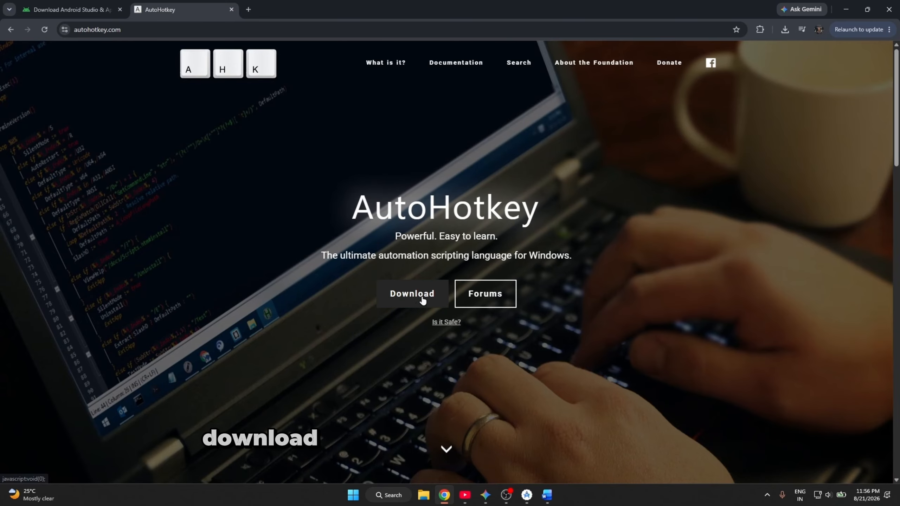
left_click(397, 294)
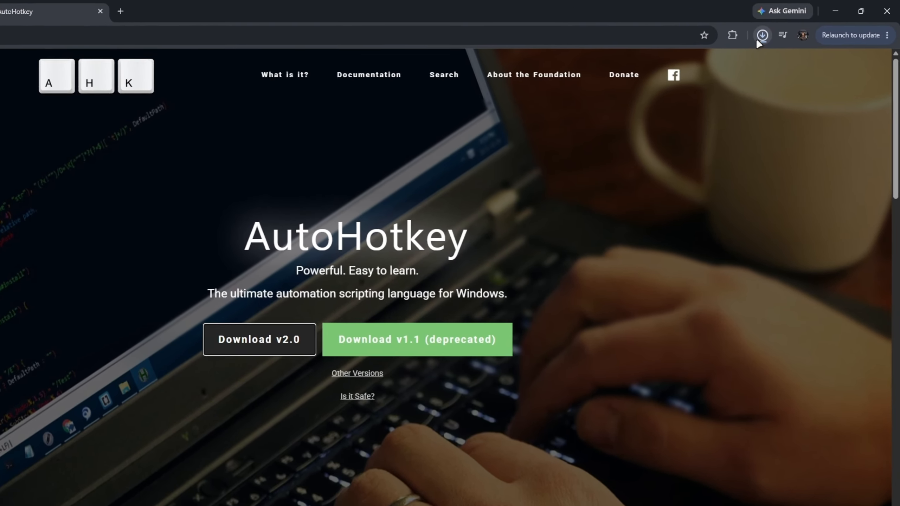
left_click(785, 30)
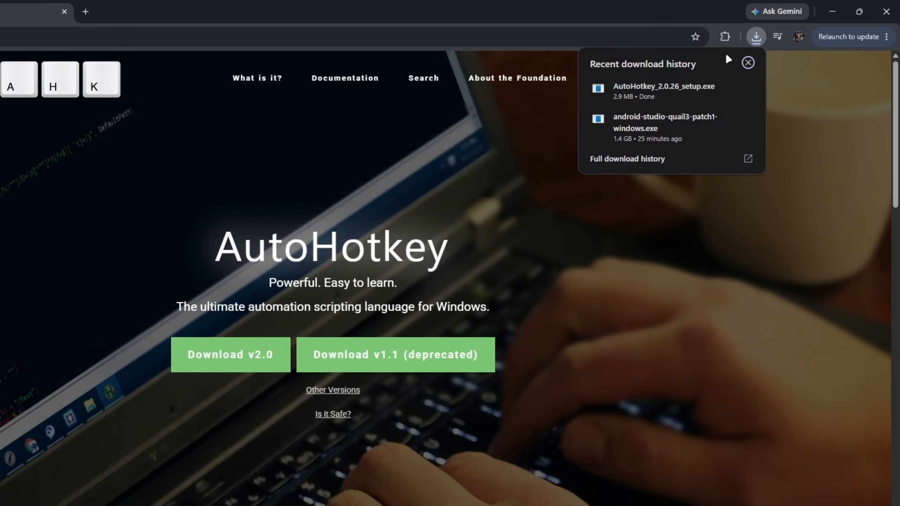
left_click(651, 90)
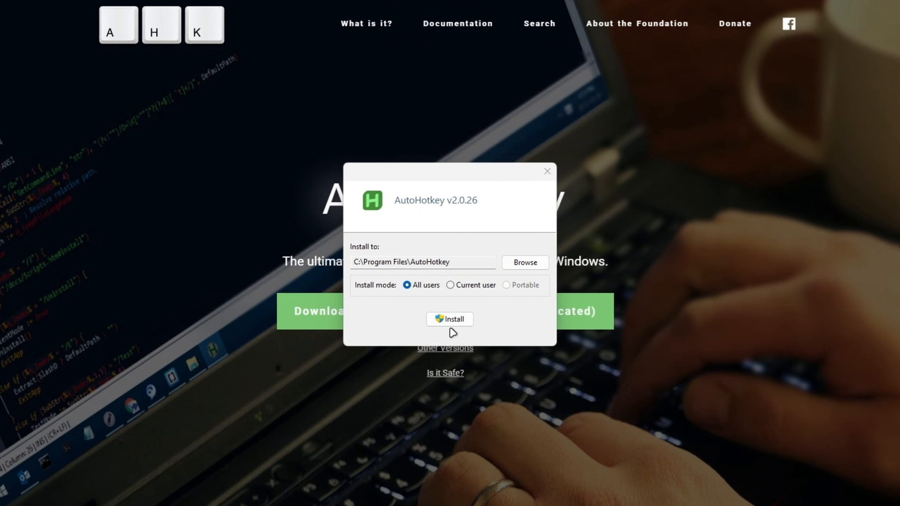
Install AutoHotkey v2.0.26 for all users in C:\Program Files\AutoHotkey and minimize the browser to show the desktop.
key("Return")
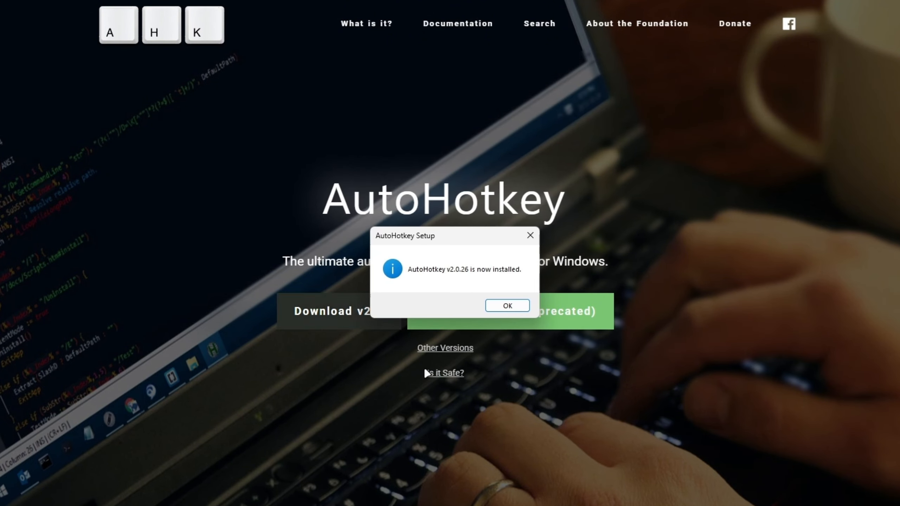
left_click(510, 305)
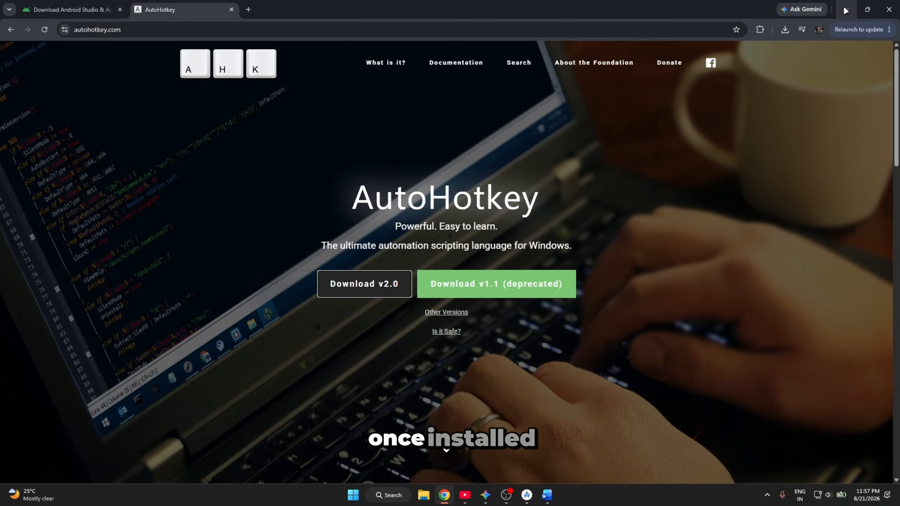
left_click(845, 11)
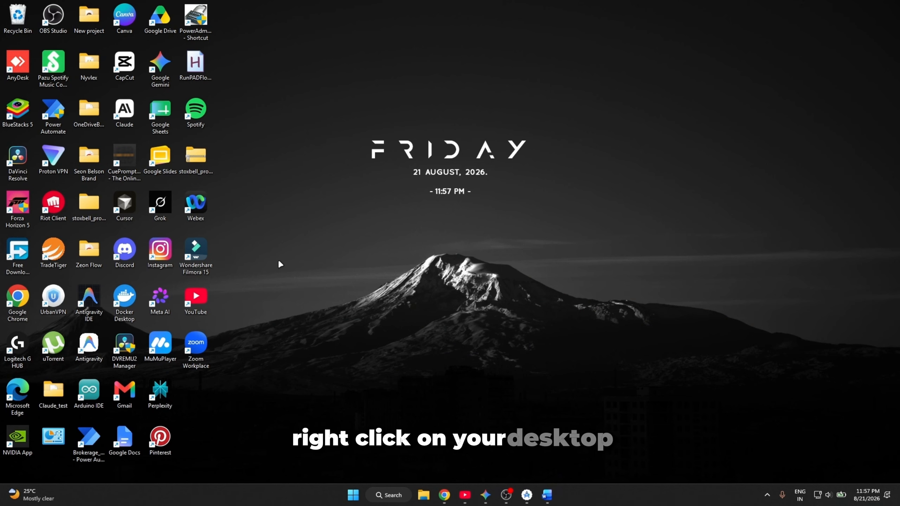
Create an empty AutoHotkey script named AndroidTV on the desktop.
right_click(283, 250)
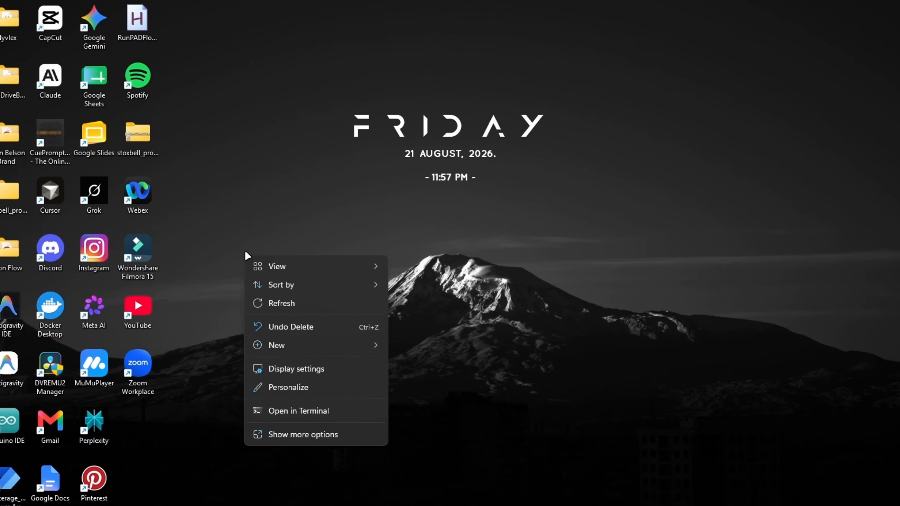
left_click(298, 346)
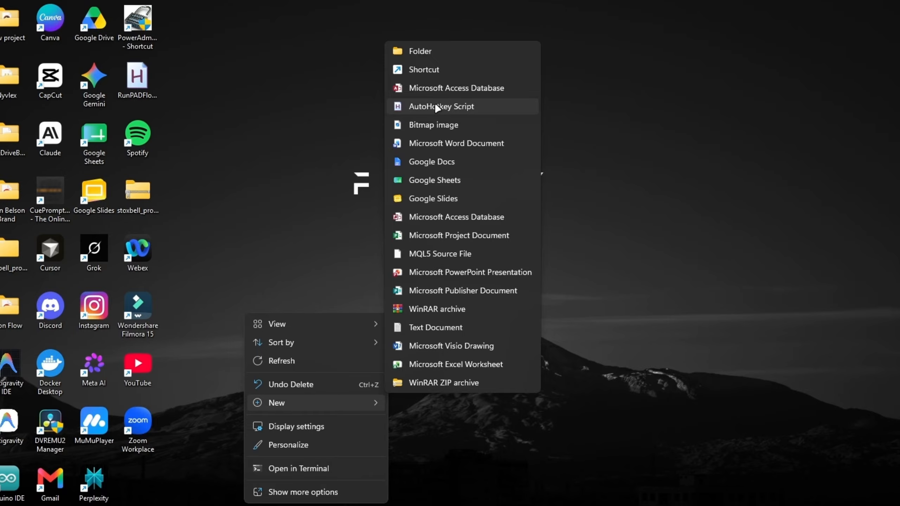
left_click(437, 106)
type("A")
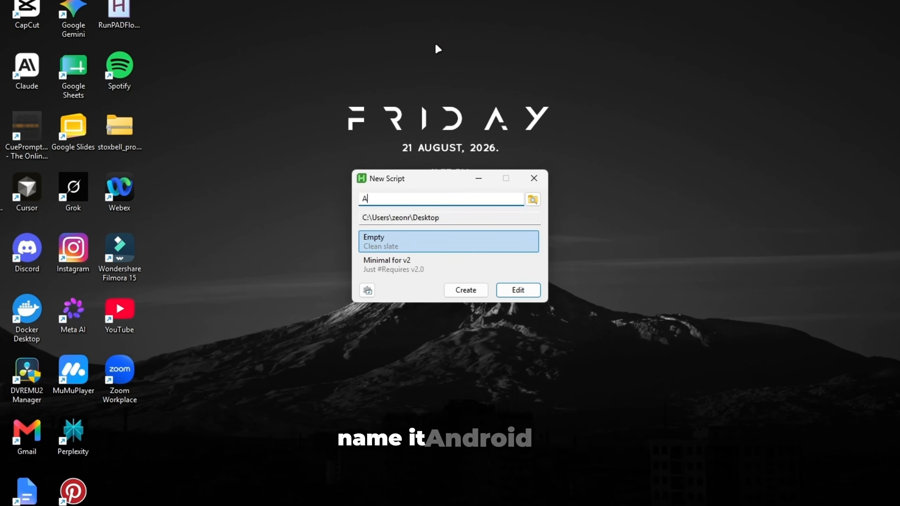
type("ndroidTV")
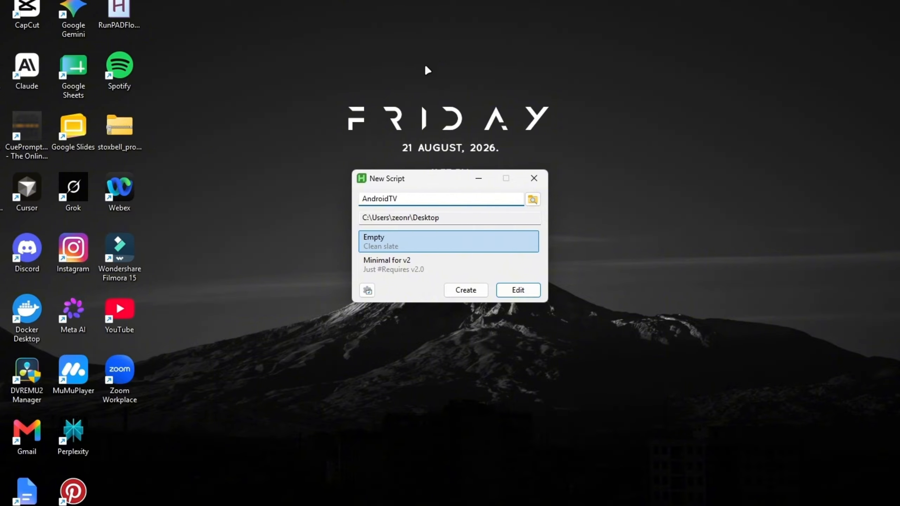
left_click(475, 290)
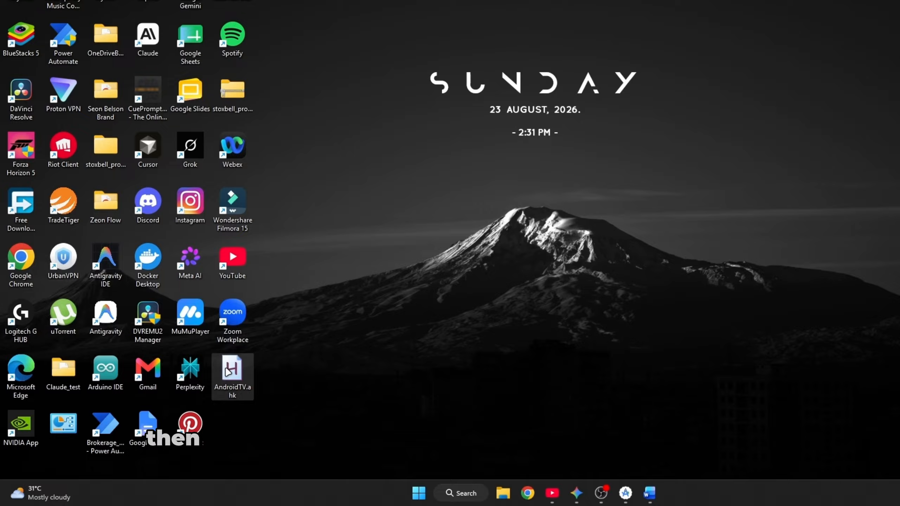
Open the AndroidTV.ahk script in Notepad and paste in the full launcher script copied from the Word document.
right_click(196, 392)
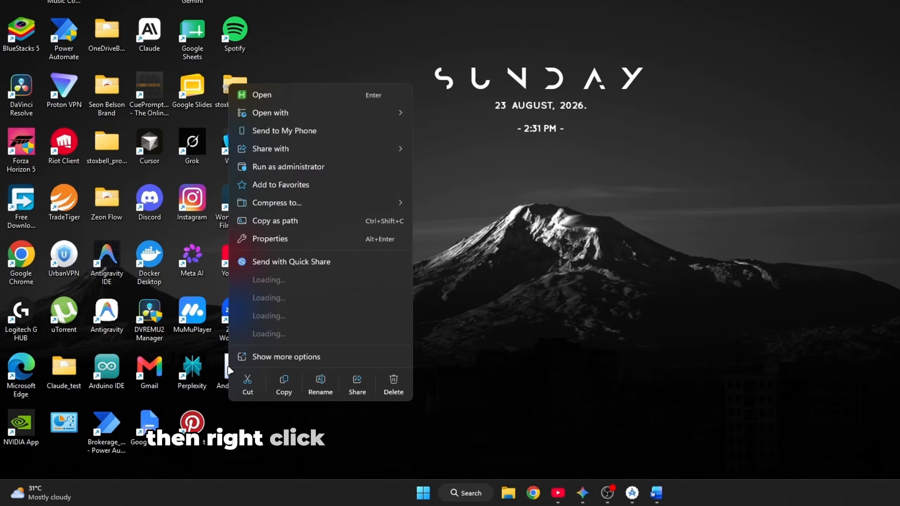
left_click(275, 316)
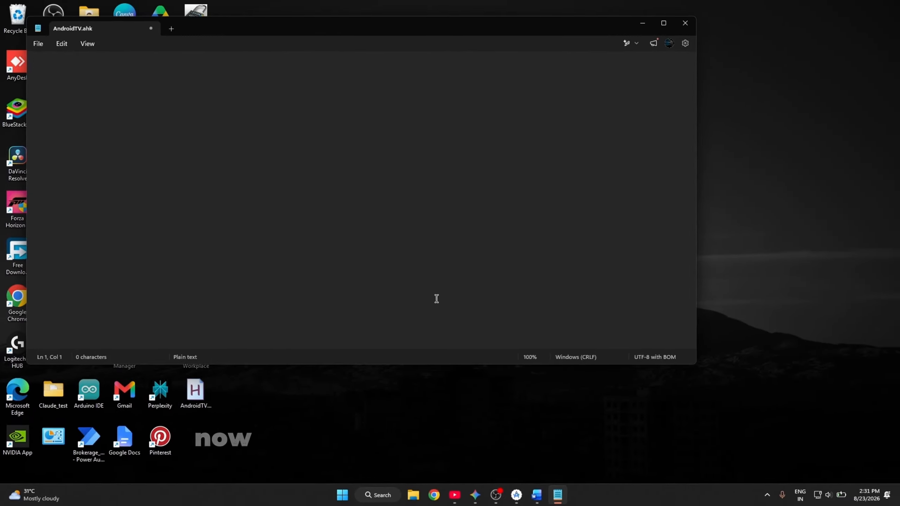
left_click(537, 495)
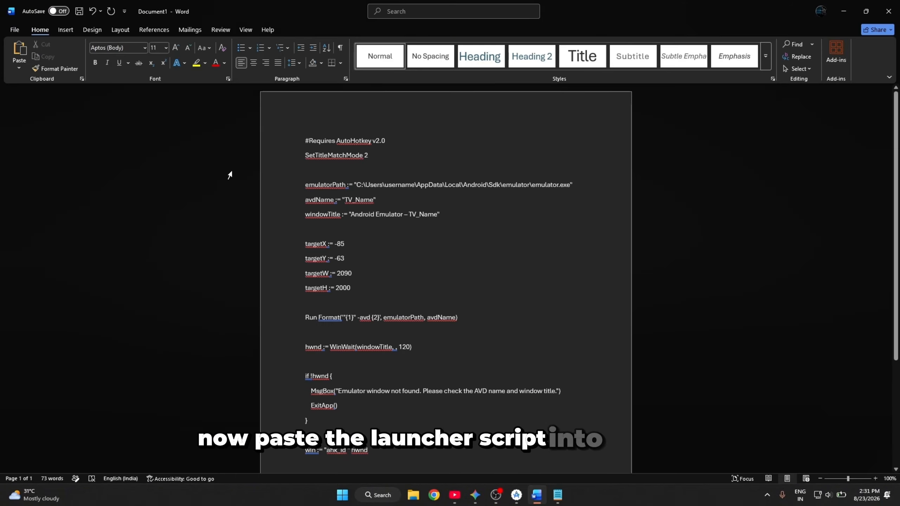
left_click_drag(292, 118, 474, 495)
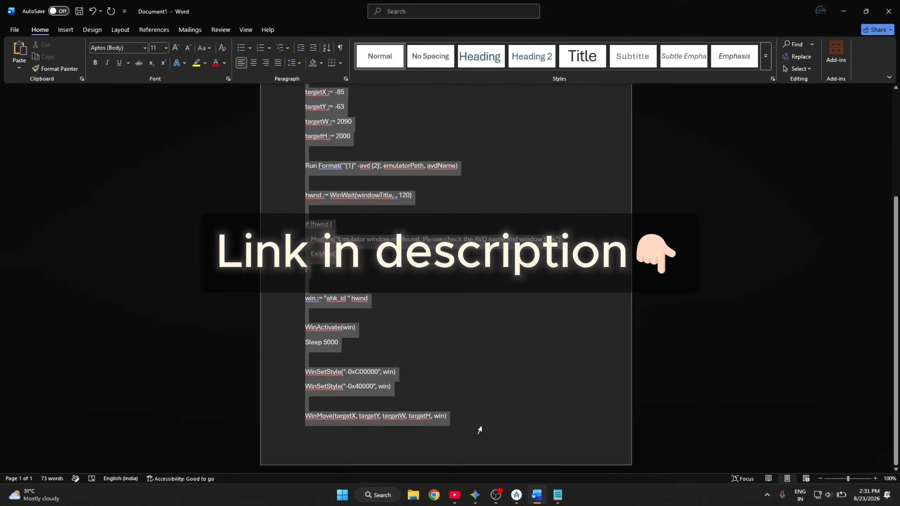
right_click(434, 419)
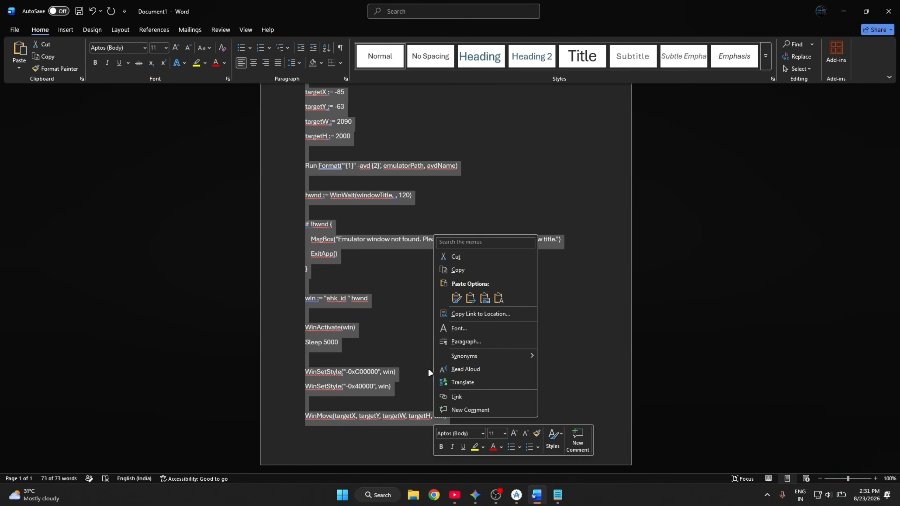
left_click(465, 269)
key("alt+Tab")
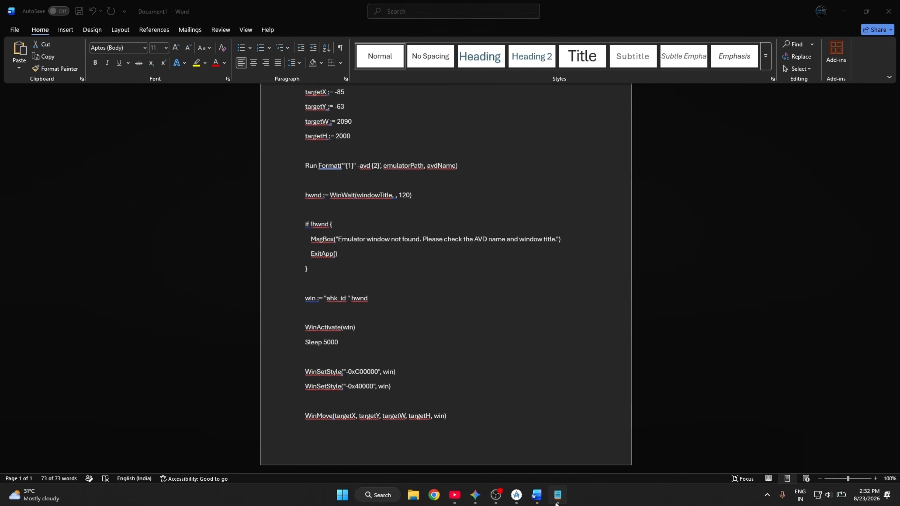
right_click(96, 88)
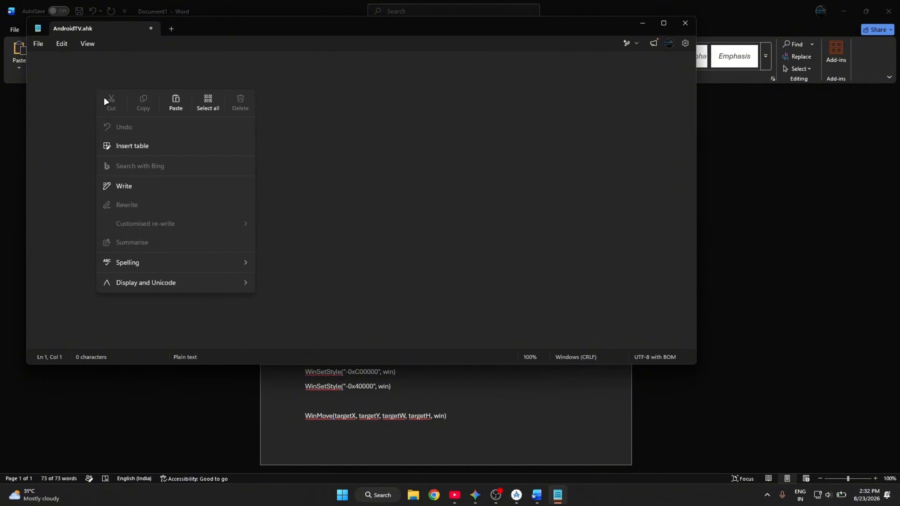
left_click(176, 102)
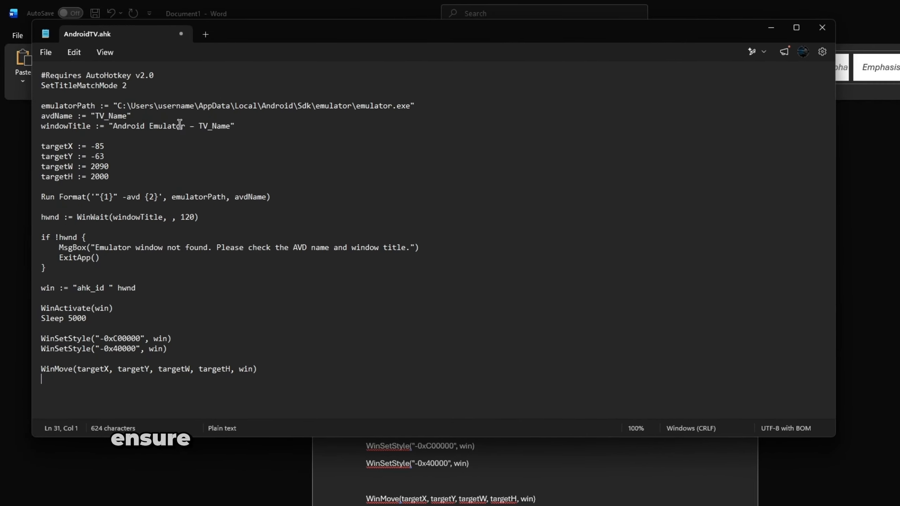
Look up the Windows user folder name under C:\Users and replace the username placeholder in the script's emulatorPath with it.
left_click_drag(157, 106, 189, 105)
left_click(195, 106)
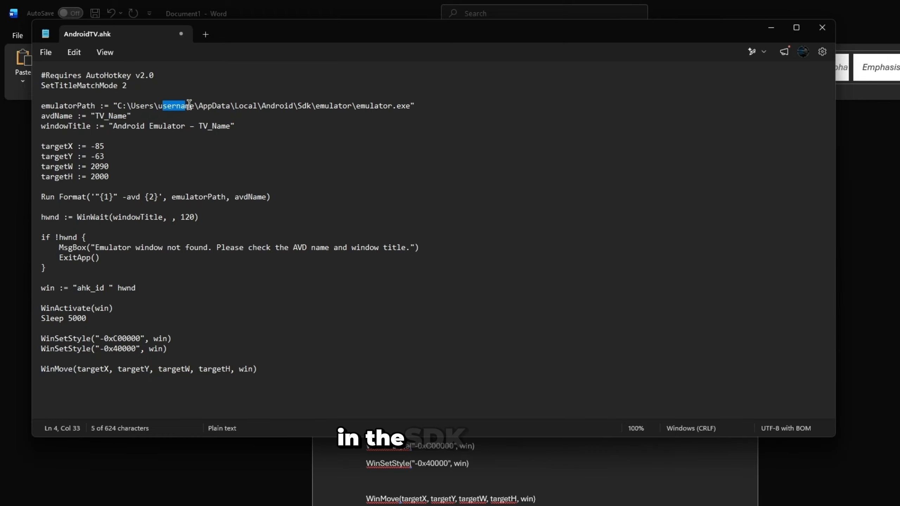
left_click(193, 106)
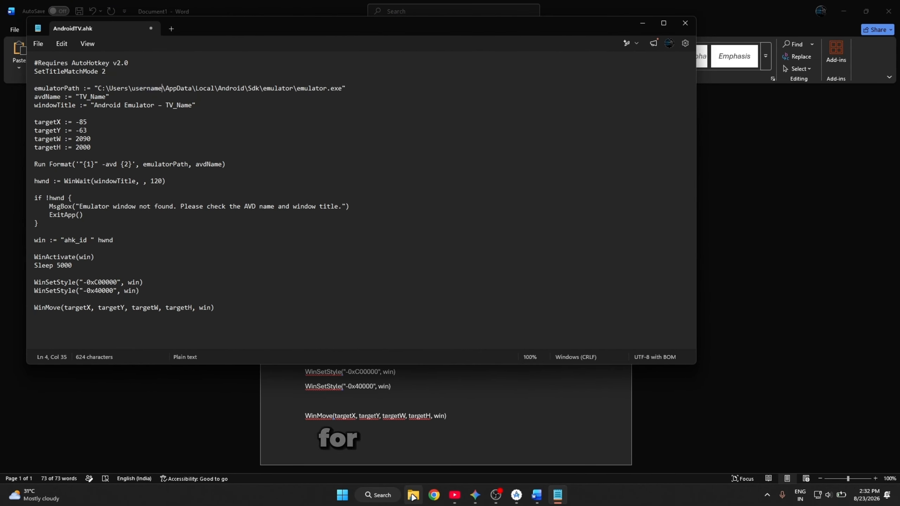
left_click(413, 496)
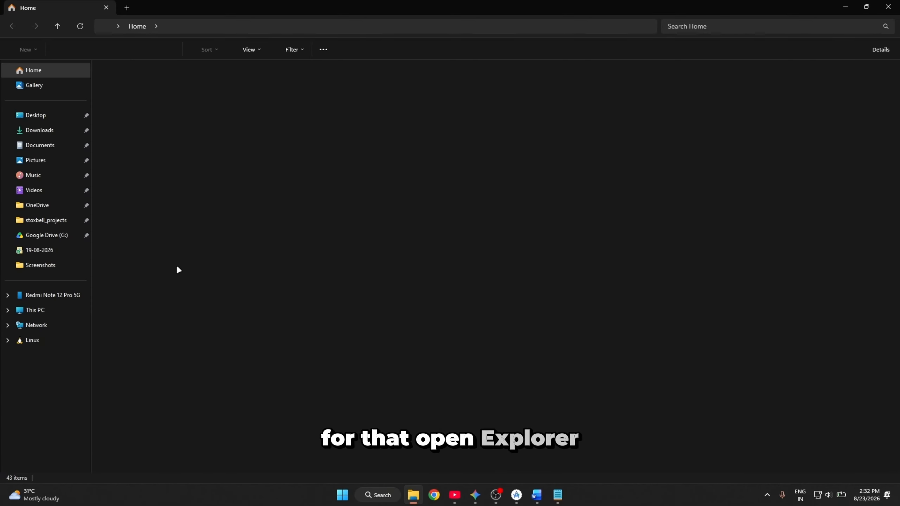
left_click(44, 310)
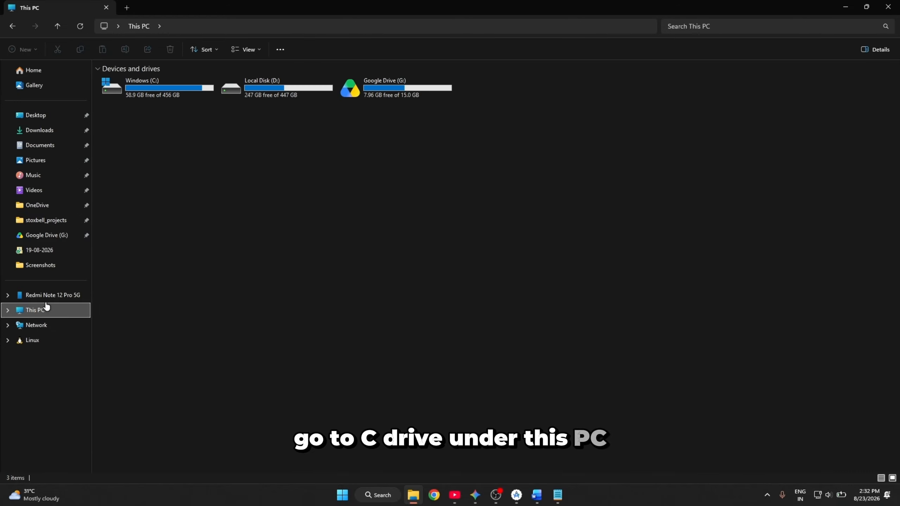
double_click(162, 93)
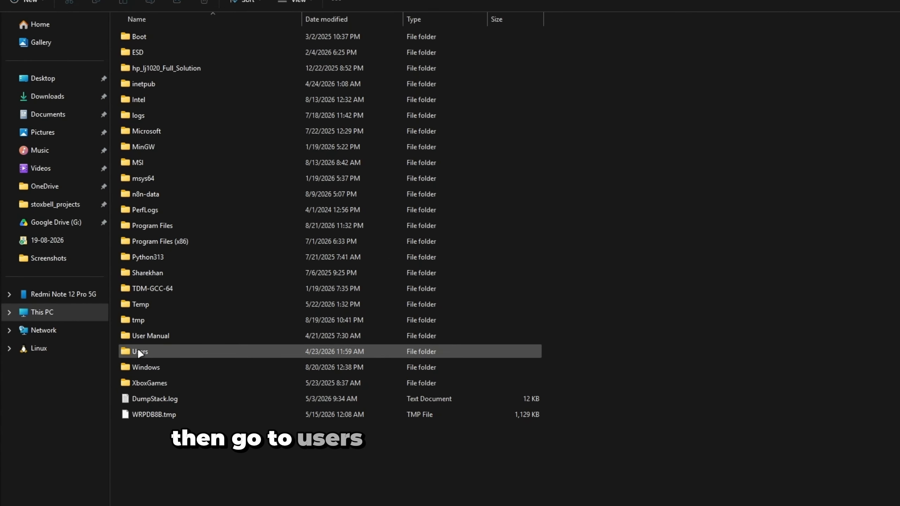
double_click(162, 352)
left_click(146, 67)
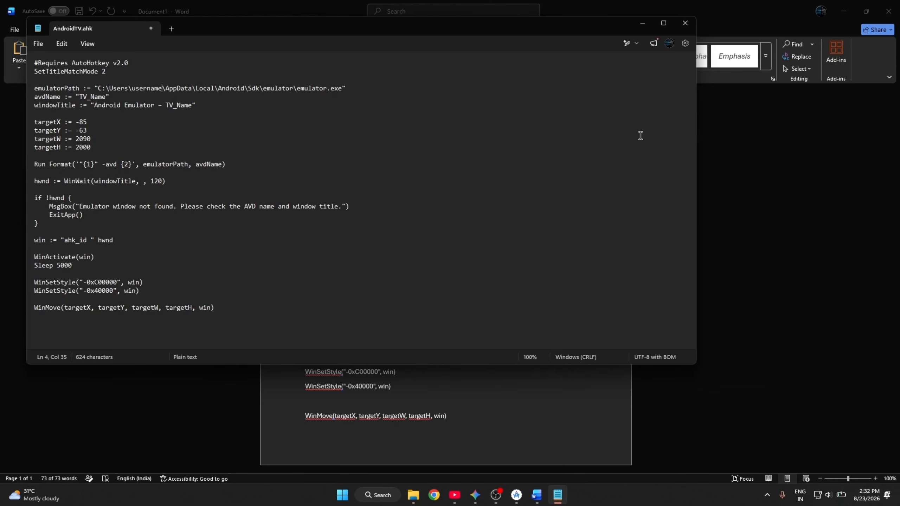
double_click(152, 89)
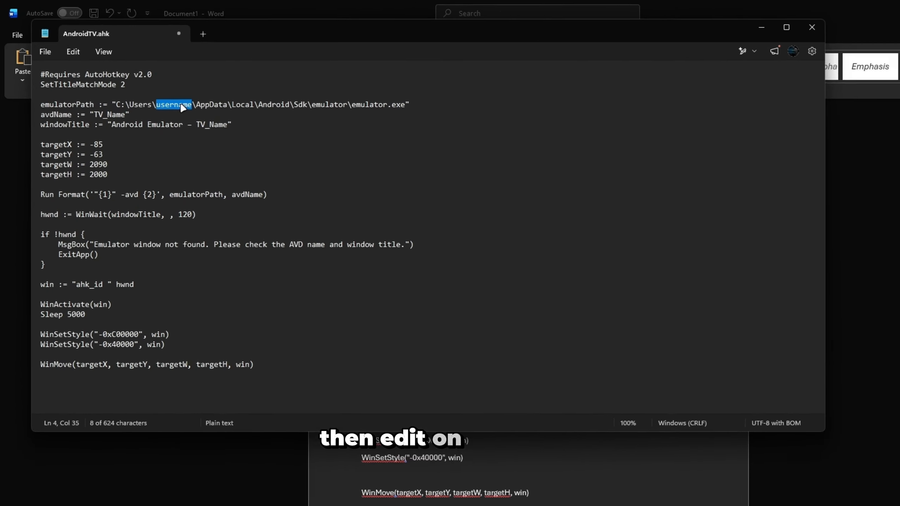
type("zeonr")
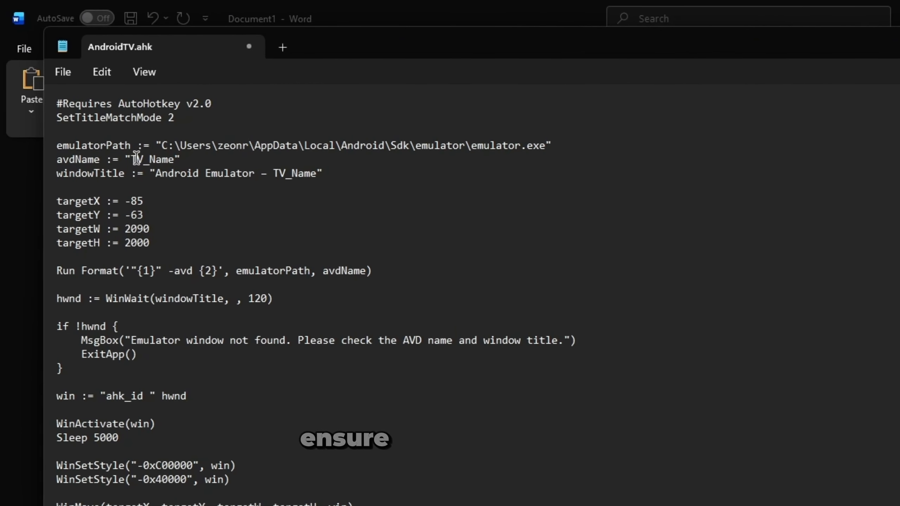
Replace TV_Name with AndroidTV in the script's avdName and windowTitle values.
mouse_move(133, 159)
left_mouse_down()
mouse_move(174, 159)
mouse_move(138, 160)
left_mouse_up()
key("BackSpace")
key("BackSpace")
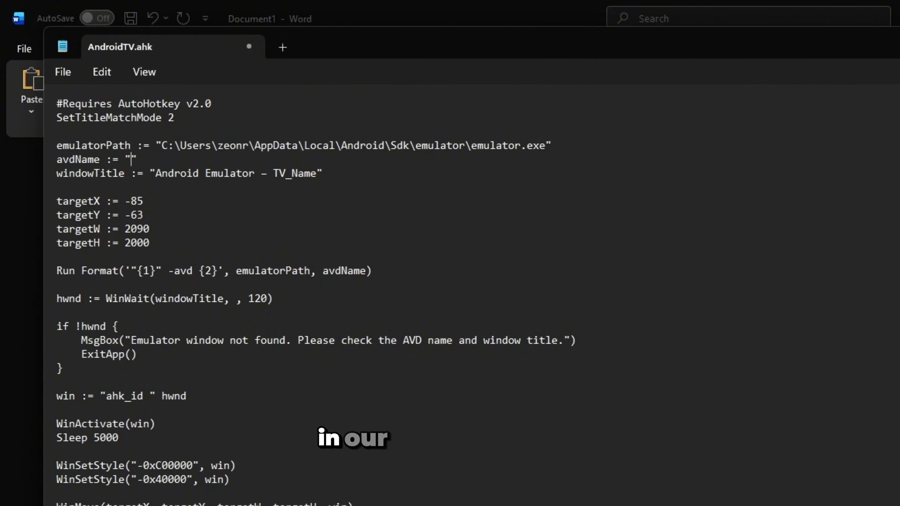
type("AndroidTV")
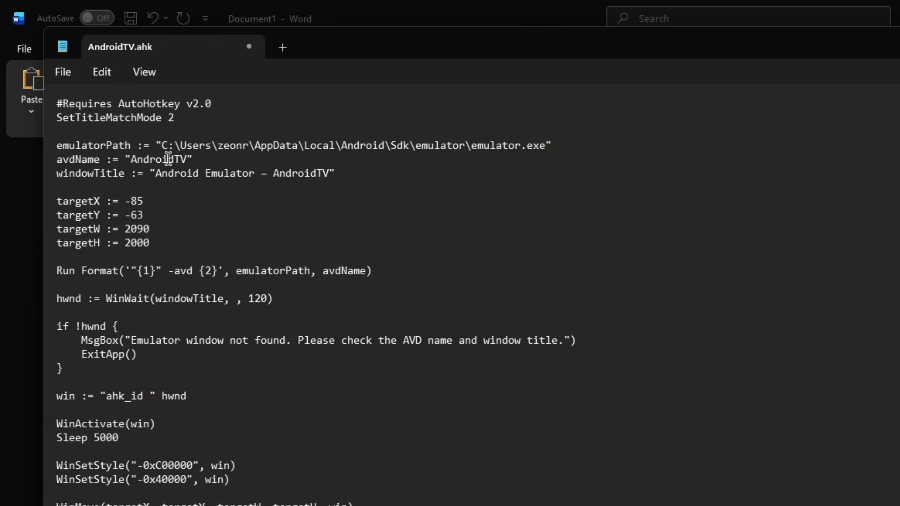
Save AndroidTV.ahk, then close Notepad and the Word document.
left_click(69, 72)
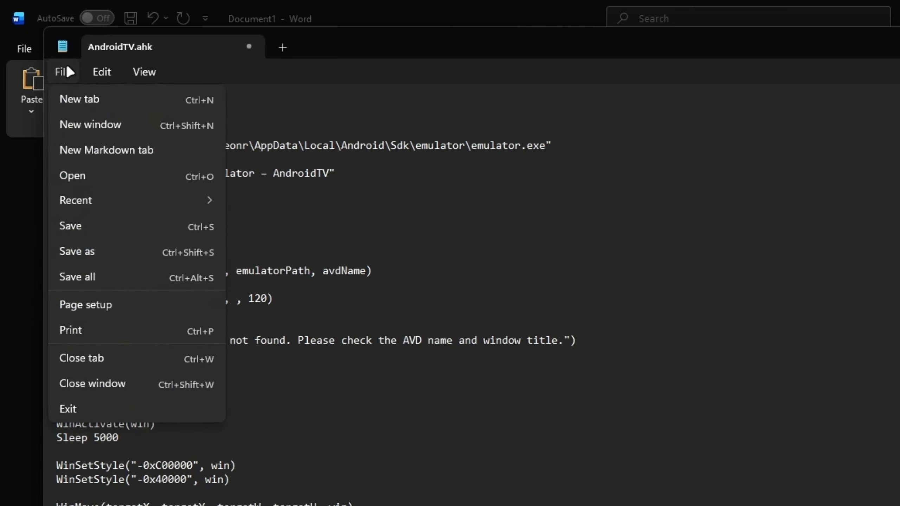
left_click(92, 224)
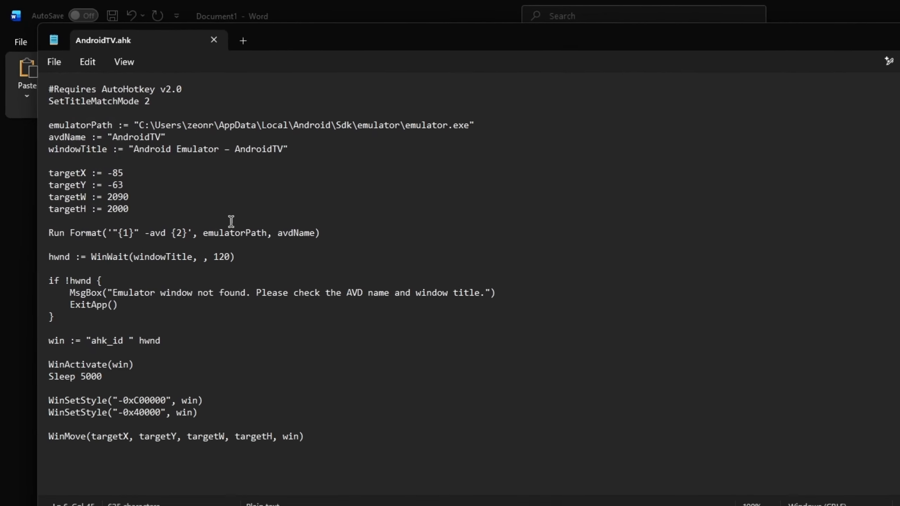
left_click(685, 22)
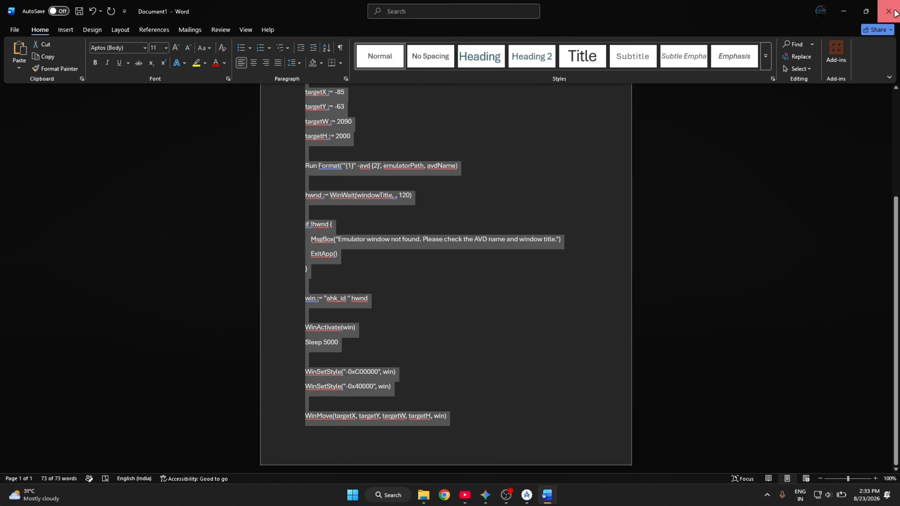
left_click(894, 11)
left_click(489, 298)
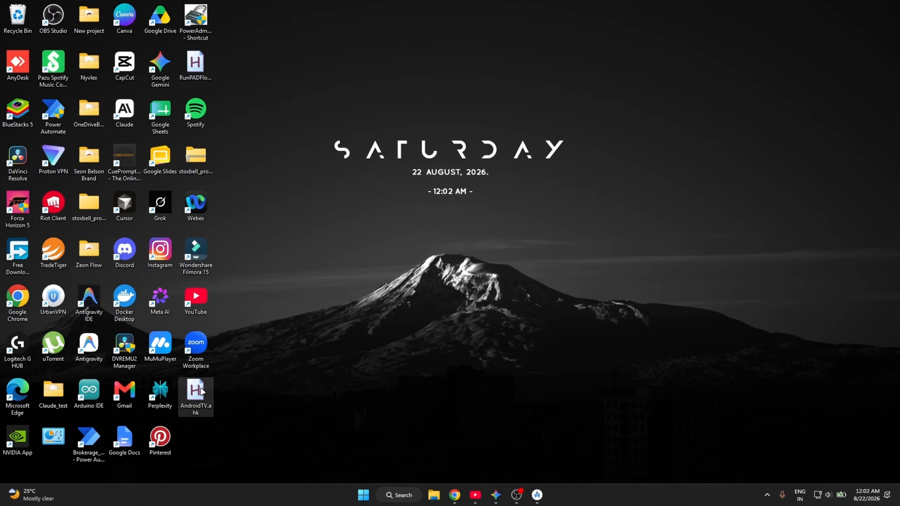
Run the AndroidTV.ahk script from the desktop and go through the TV's Shop and Discover pages to Apps.
double_click(200, 380)
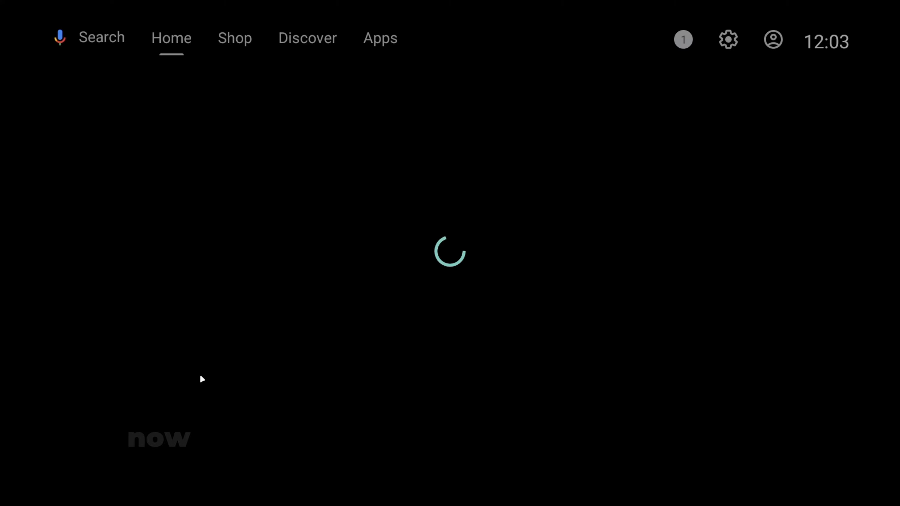
key("Up")
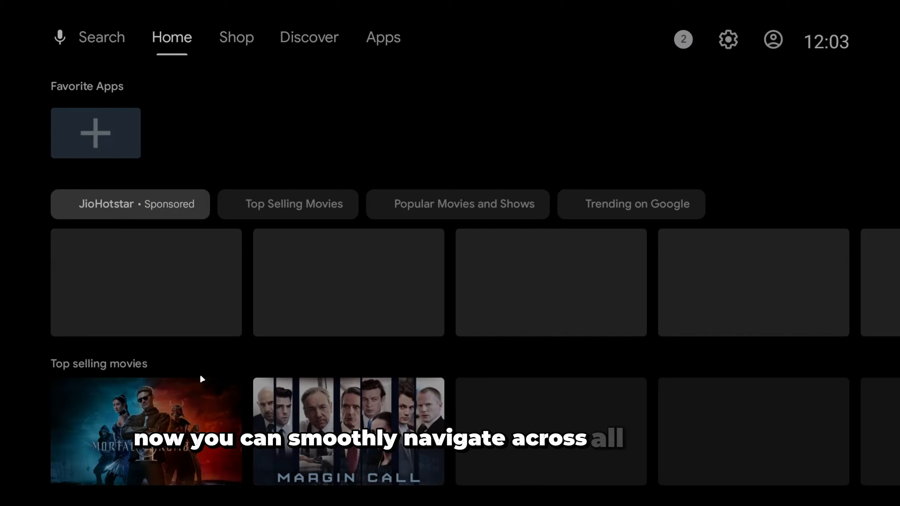
key("Right")
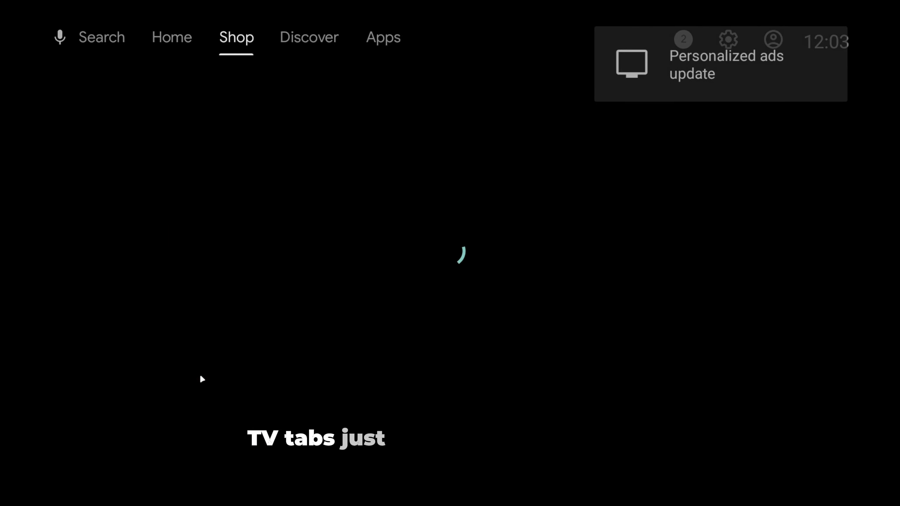
key("Right")
key("Right")
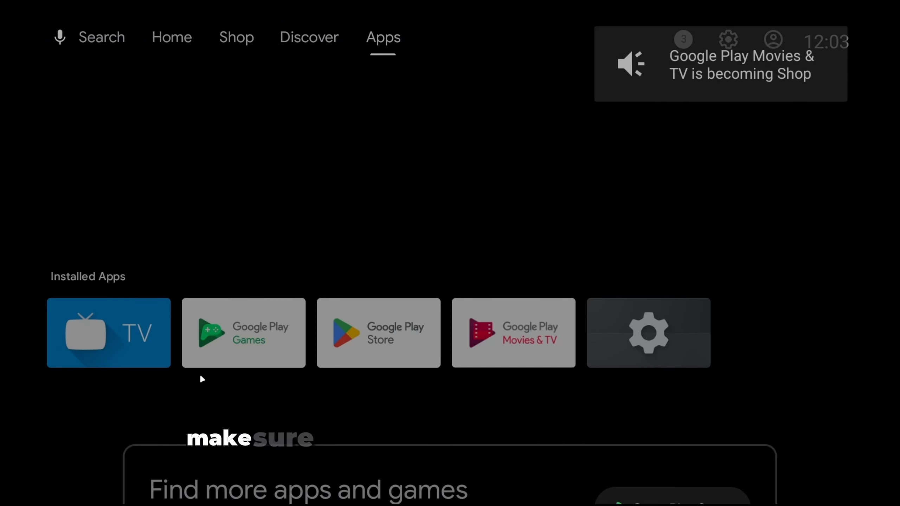
Look through the Installed Apps row and go back through Discover and Shop to the Home page.
key("Down")
key("Right")
key("Right")
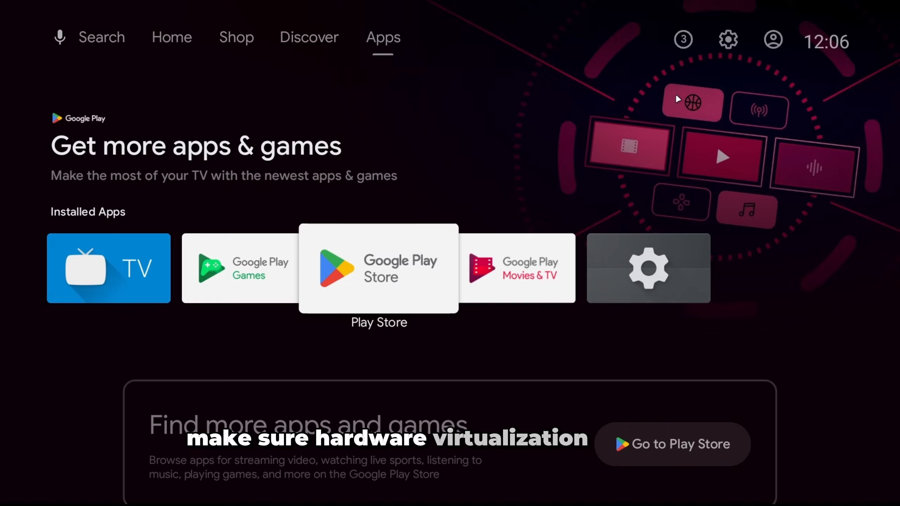
key("Left")
key("Left")
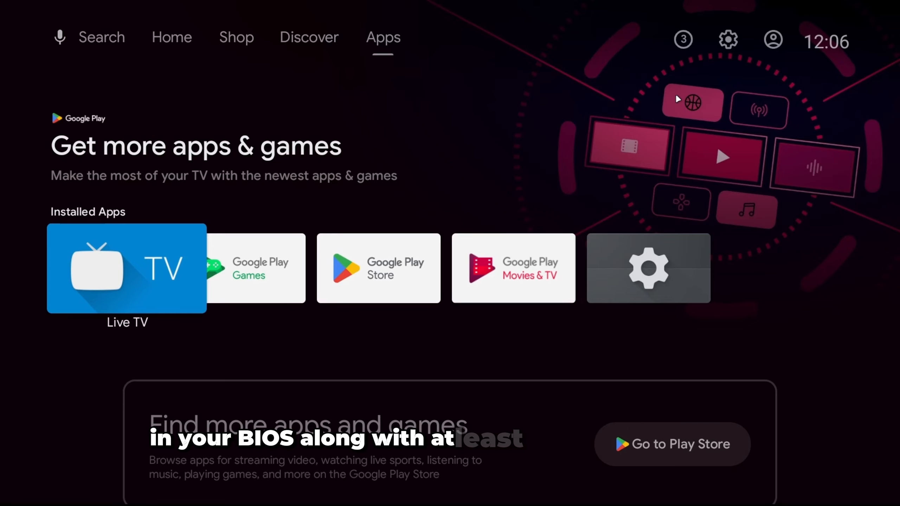
key("Up")
key("Left")
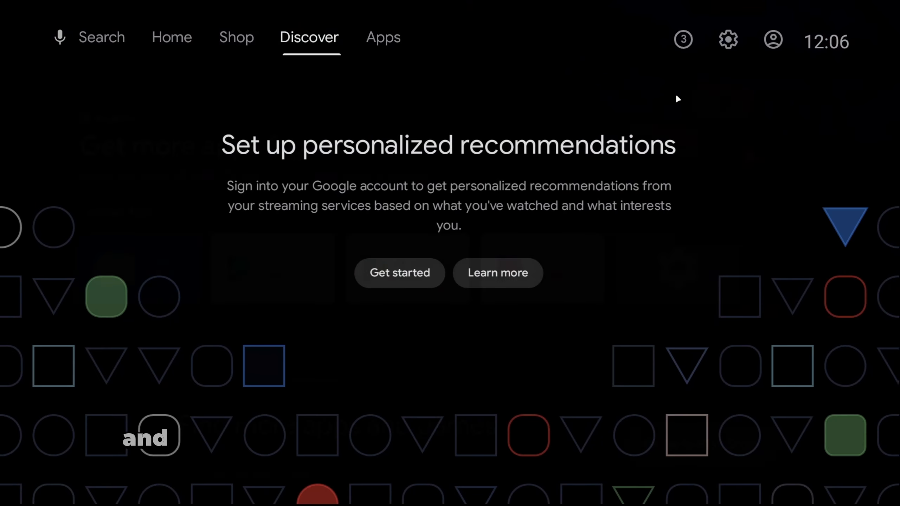
key("Left")
key("Left")
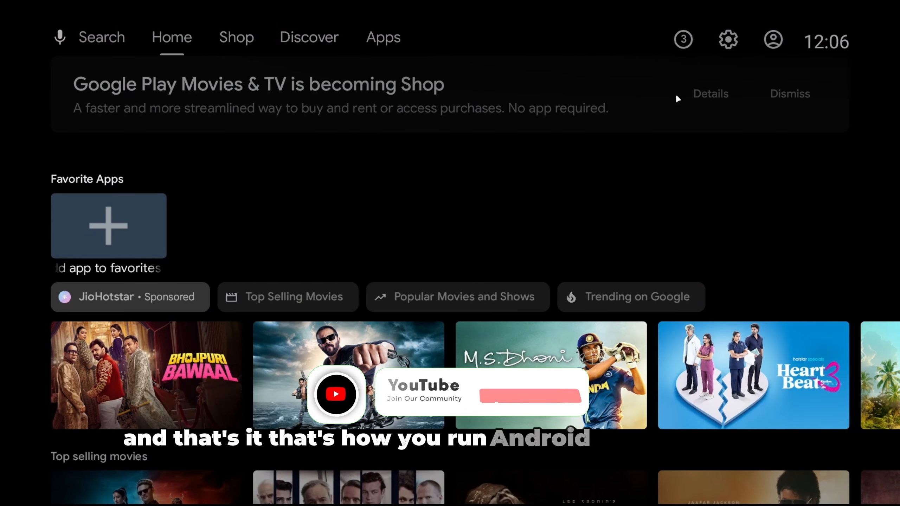
Browse the Home page's movie rows down past Recently Added and return to the top.
key("Down")
key("Down")
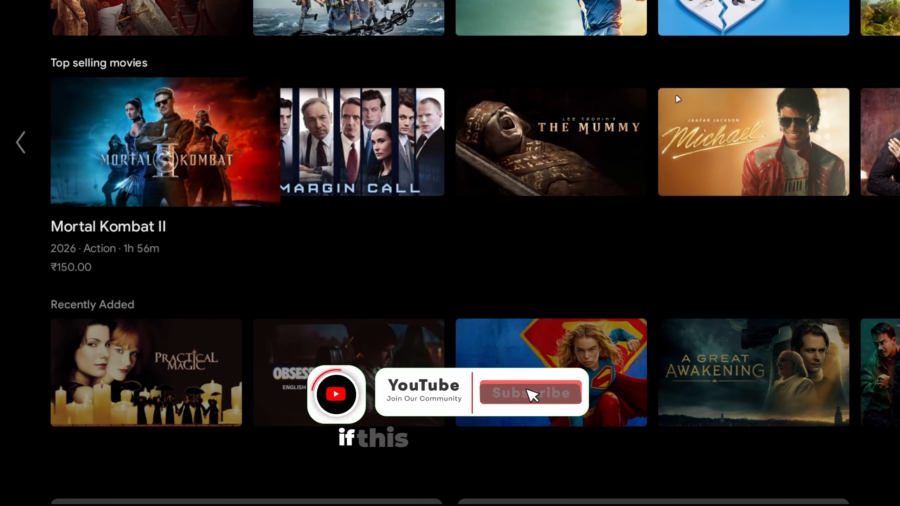
key("Down")
key("Down")
key("Up")
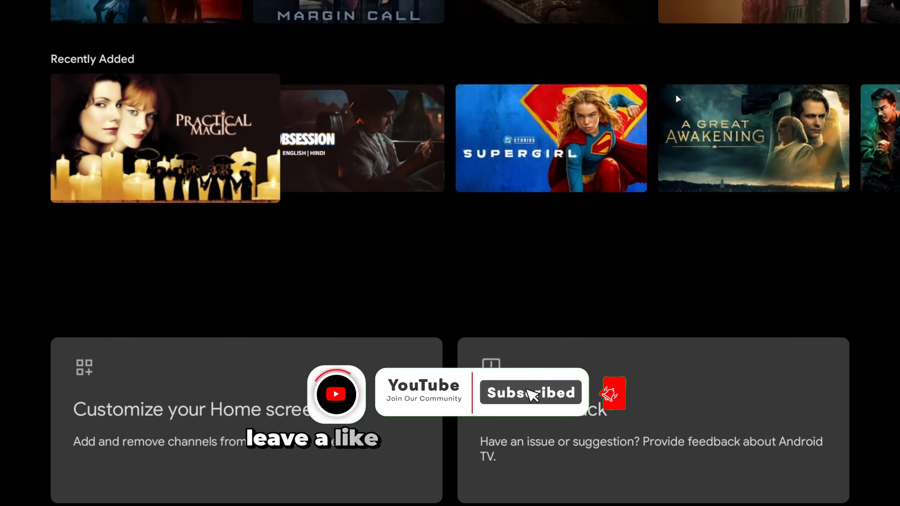
key("Up")
key("Up")
key("Up")
key("Up")
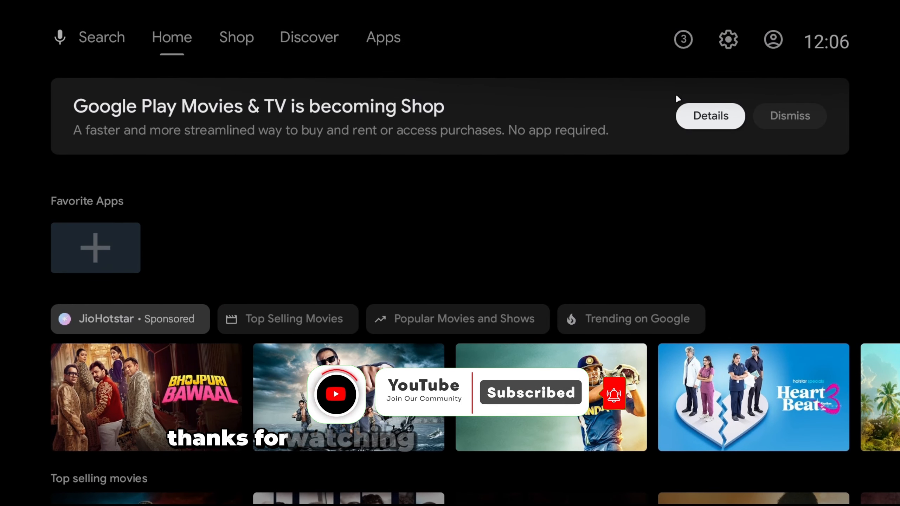